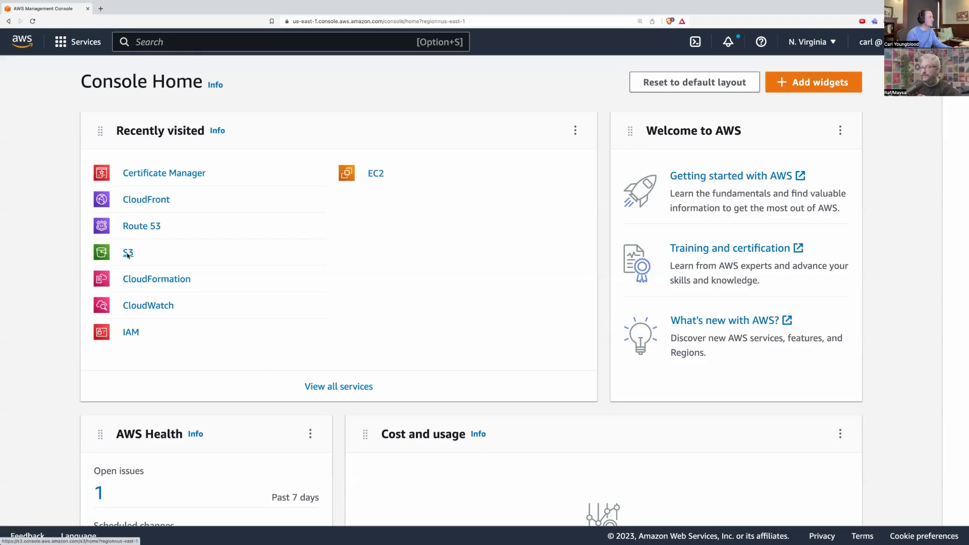
- Start a new S3 bucket and name it test.youngbloods.org
{"action": "left_click", "coordinate": [128, 253]}
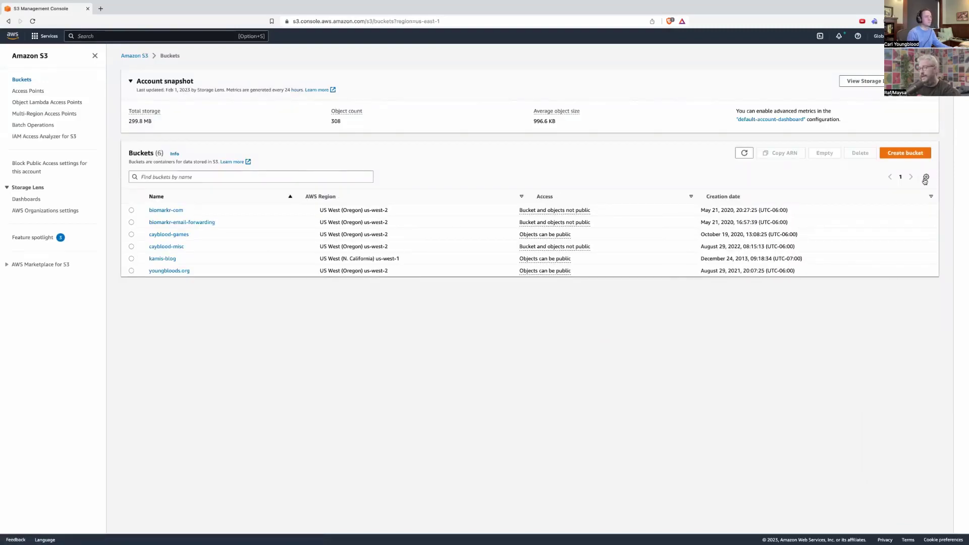
{"action": "left_click", "coordinate": [906, 153]}
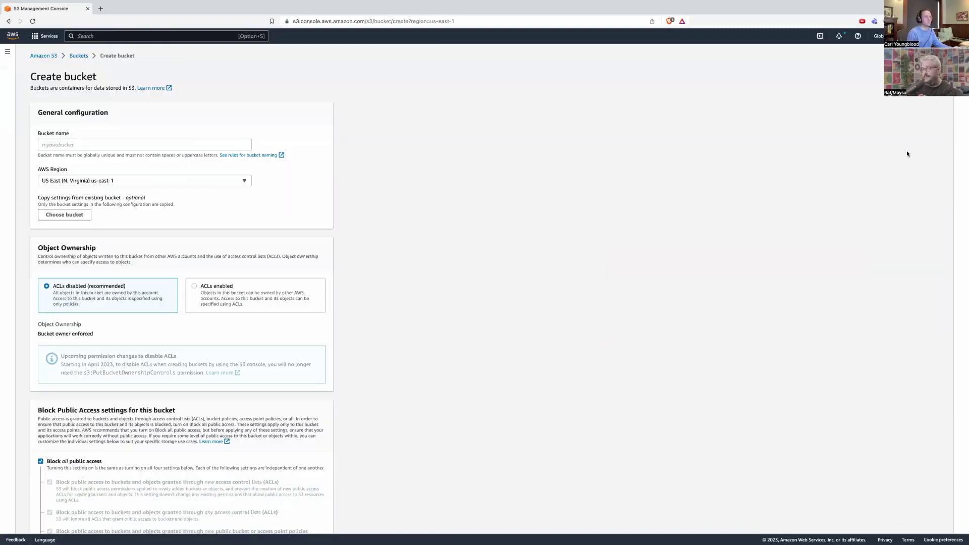
{"action": "left_click", "coordinate": [112, 143]}
{"action": "type", "text": "test.youngbloods.org"}
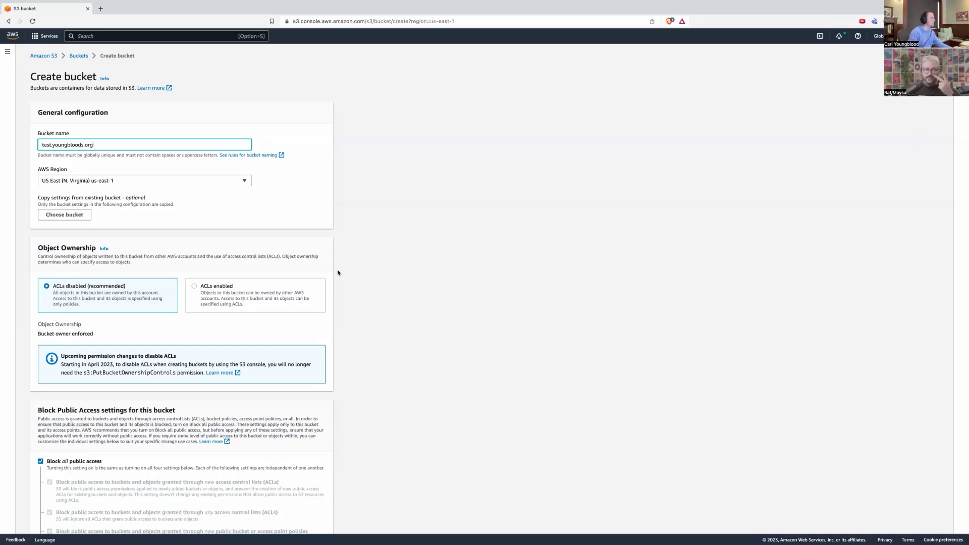
- Create the bucket in US West (Oregon) us-west-2, keeping all public access blocked, versioning disabled and SSE-S3 default encryption
{"action": "scroll", "coordinate": [348, 372], "scroll_direction": "down", "scroll_amount": 1}
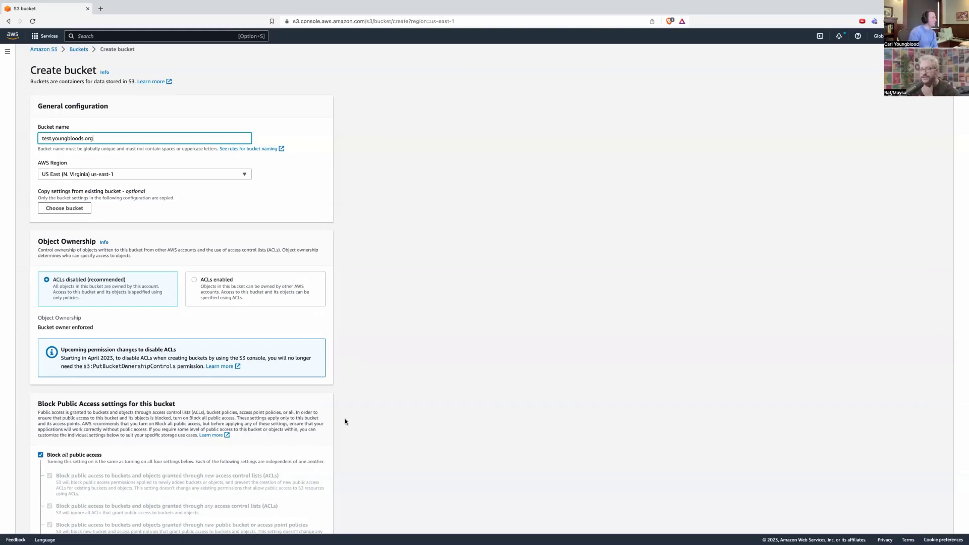
{"action": "scroll", "coordinate": [345, 422], "scroll_direction": "down", "scroll_amount": 2}
{"action": "scroll", "coordinate": [345, 422], "scroll_direction": "down", "scroll_amount": 2}
{"action": "scroll", "coordinate": [345, 422], "scroll_direction": "down", "scroll_amount": 6}
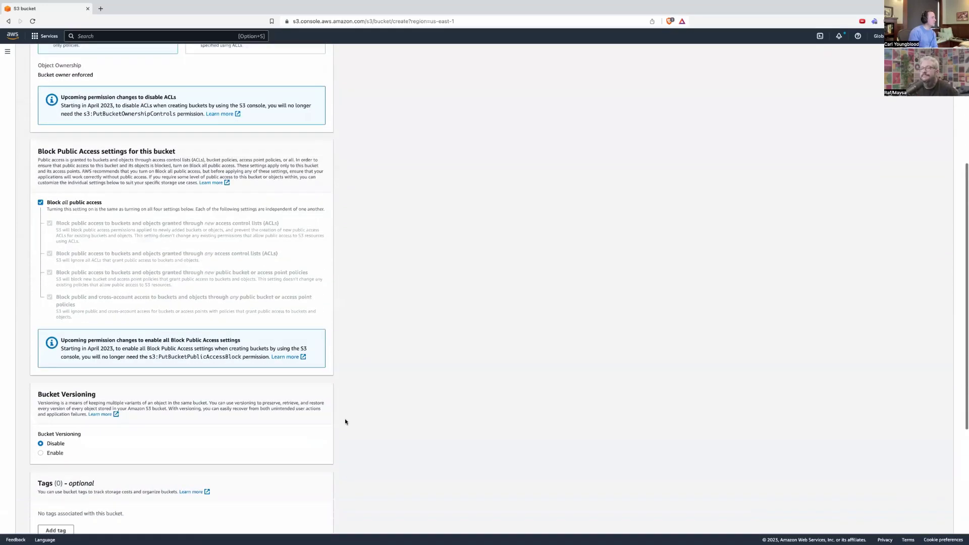
{"action": "scroll", "coordinate": [345, 422], "scroll_direction": "down", "scroll_amount": 1}
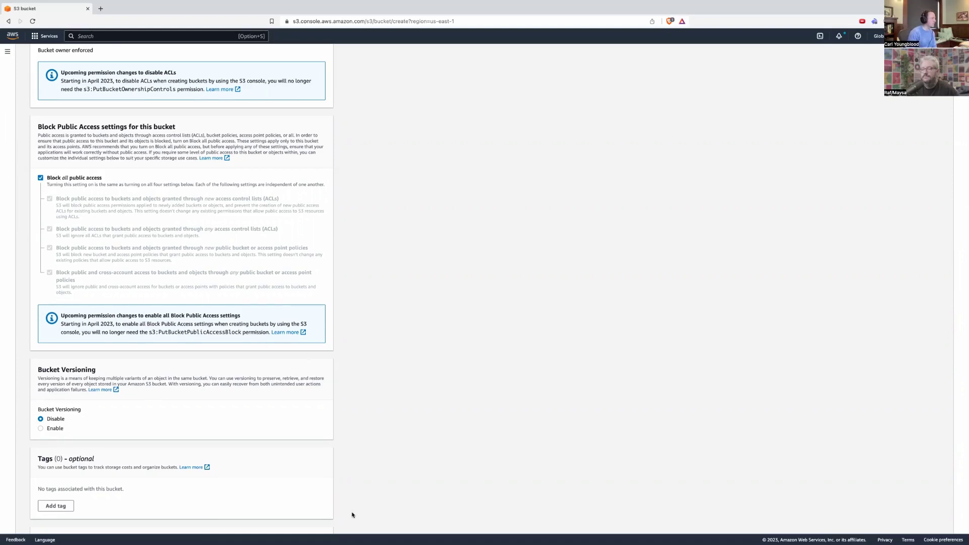
{"action": "scroll", "coordinate": [347, 509], "scroll_direction": "down", "scroll_amount": 5}
{"action": "scroll", "coordinate": [352, 515], "scroll_direction": "down", "scroll_amount": 1}
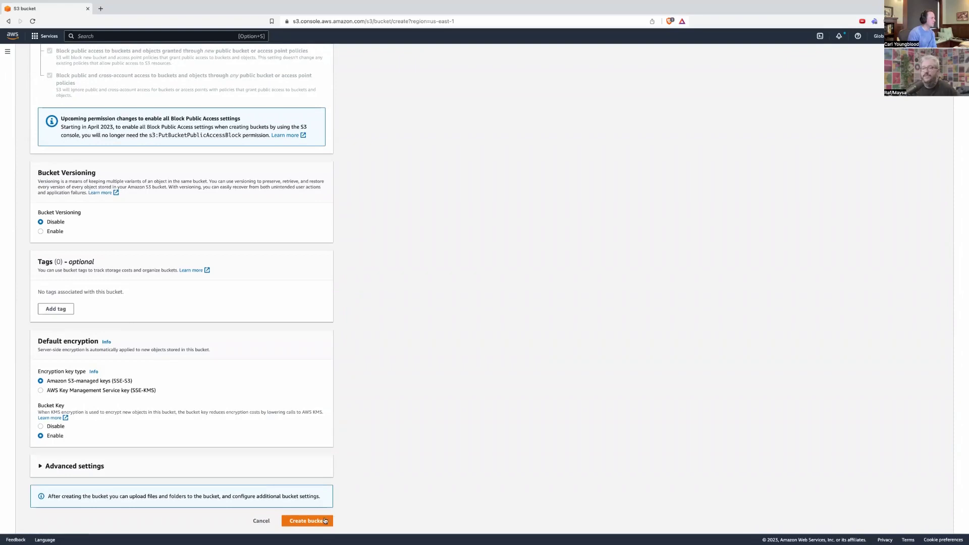
{"action": "left_click", "coordinate": [309, 521]}
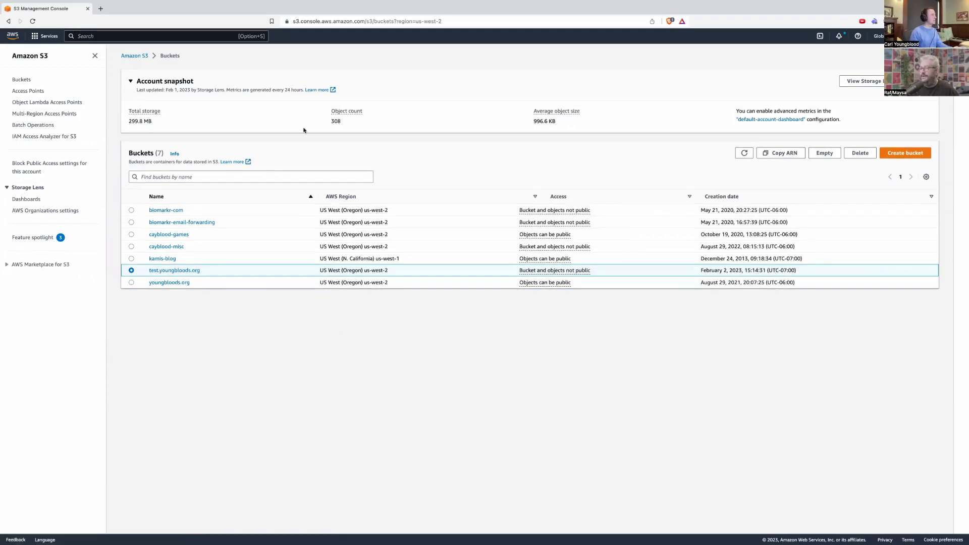
- Upload index.html from the Desktop folder to the test.youngbloods.org bucket with the default upload properties
{"action": "left_click", "coordinate": [180, 271]}
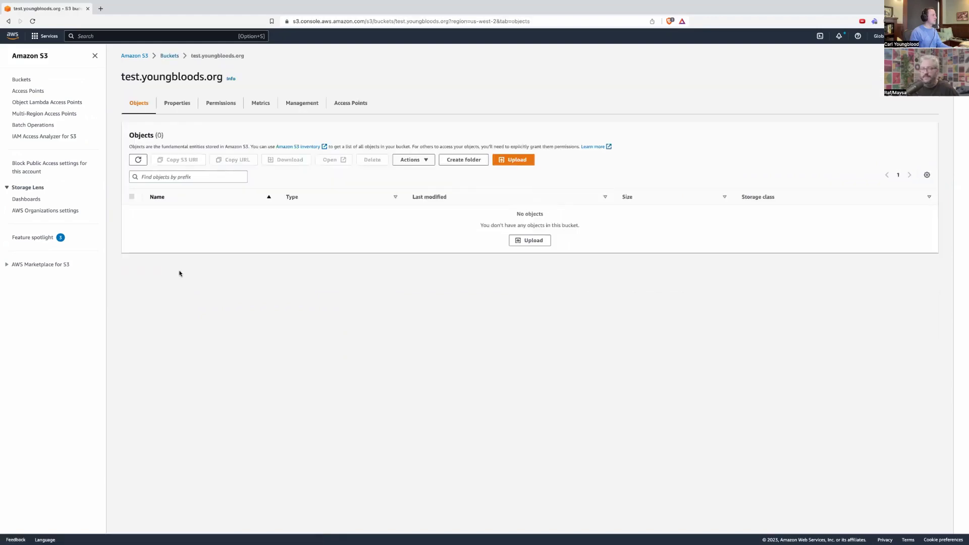
{"action": "left_click", "coordinate": [526, 241]}
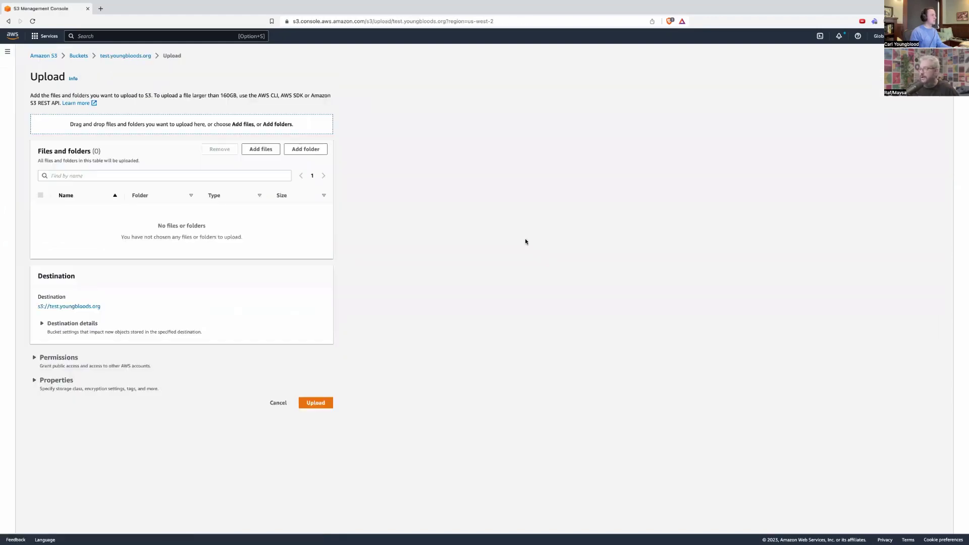
{"action": "left_click", "coordinate": [316, 403]}
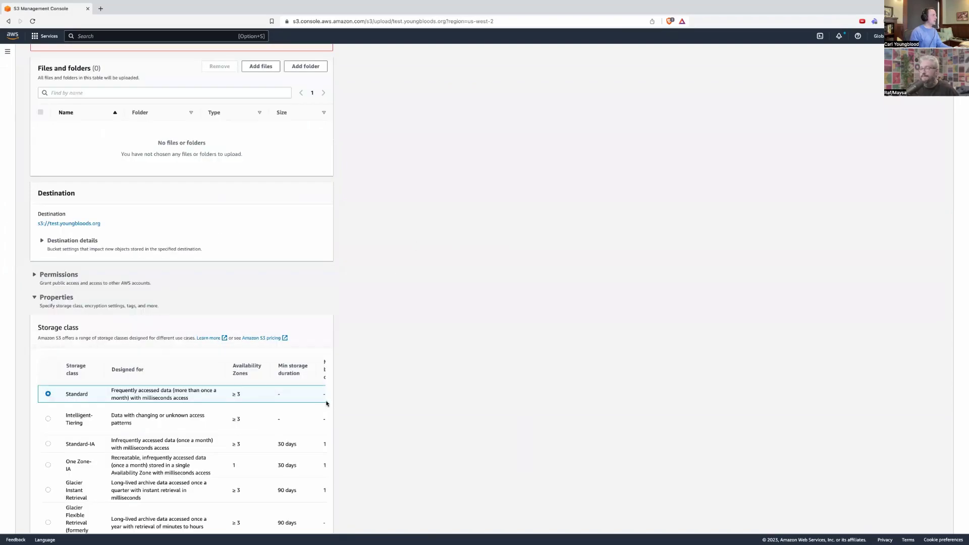
{"action": "scroll", "coordinate": [313, 369], "scroll_direction": "up", "scroll_amount": 3}
{"action": "left_click", "coordinate": [260, 177]}
{"action": "double_click", "coordinate": [414, 220]}
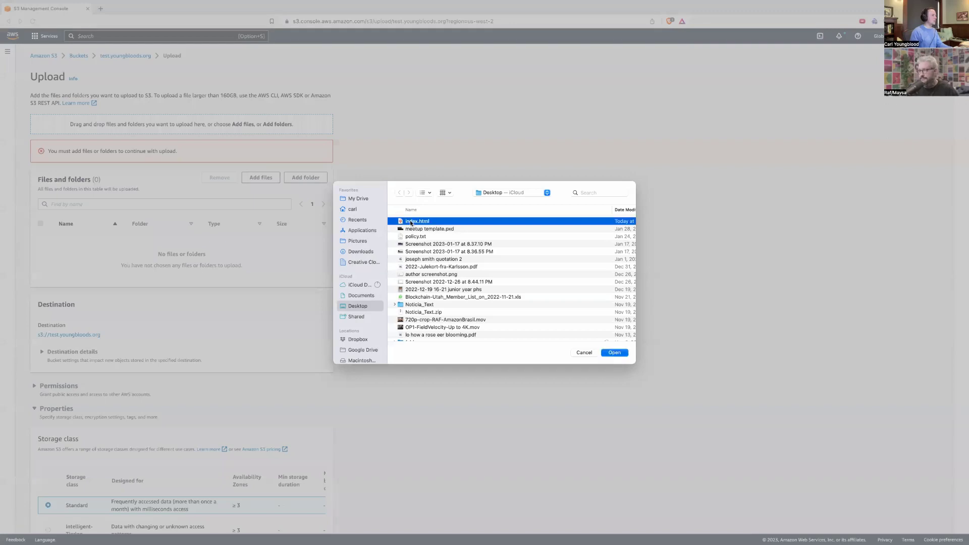
{"action": "scroll", "coordinate": [283, 353], "scroll_direction": "down", "scroll_amount": 15}
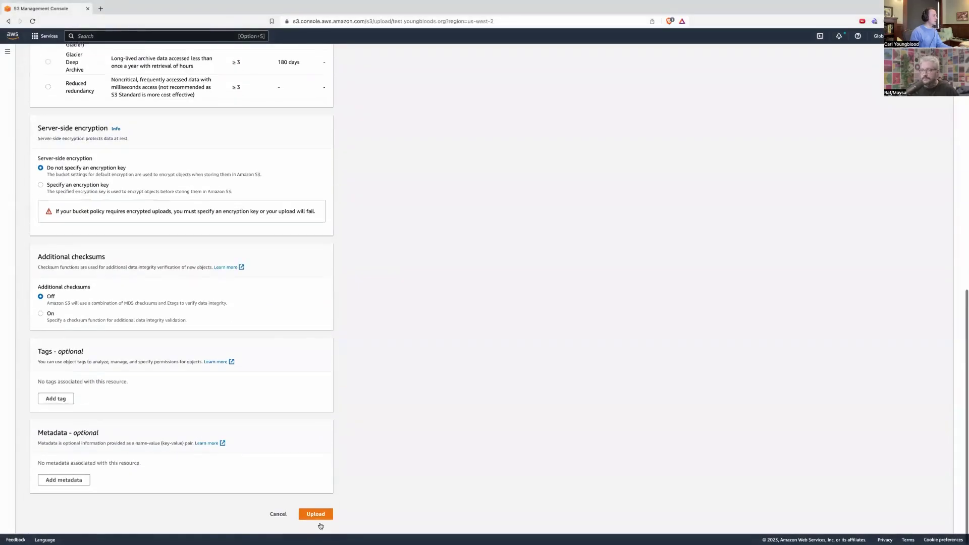
{"action": "left_click", "coordinate": [317, 521]}
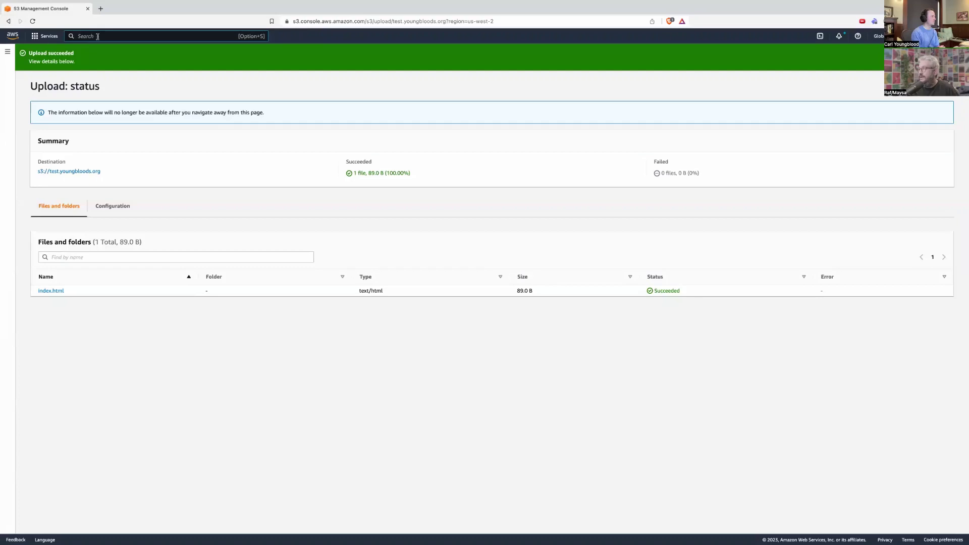
- Find the CloudFront service and start creating a new distribution
{"action": "type", "text": "clou"}
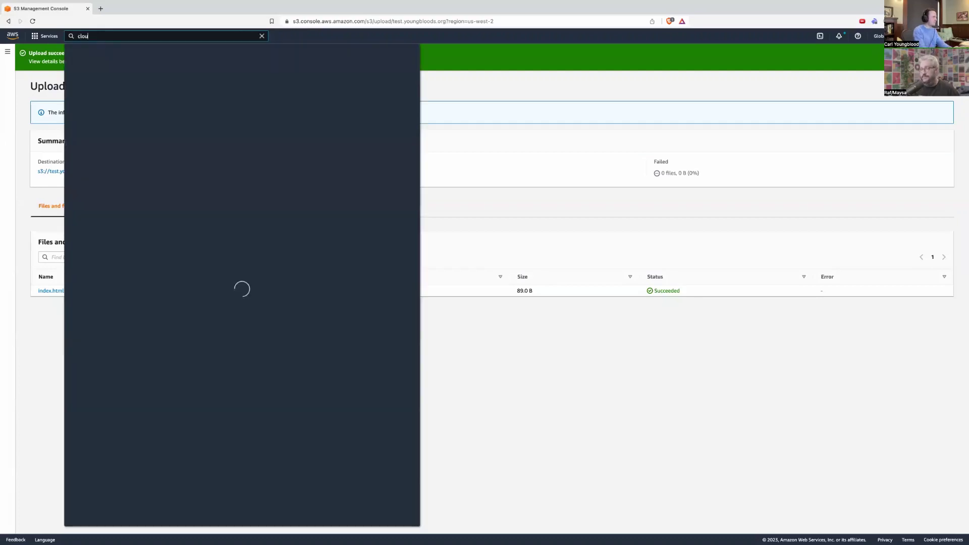
{"action": "type", "text": "dfront"}
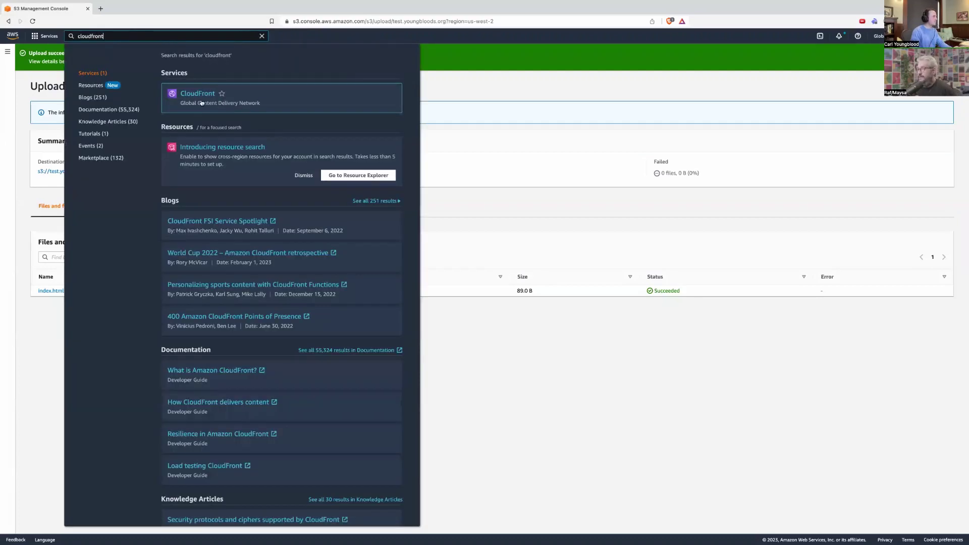
{"action": "left_click", "coordinate": [201, 96]}
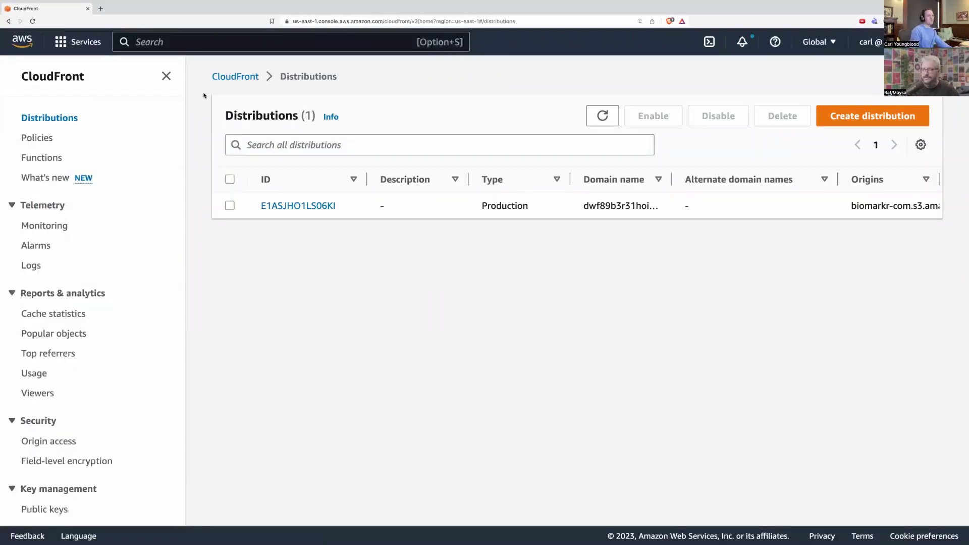
{"action": "left_click", "coordinate": [837, 118]}
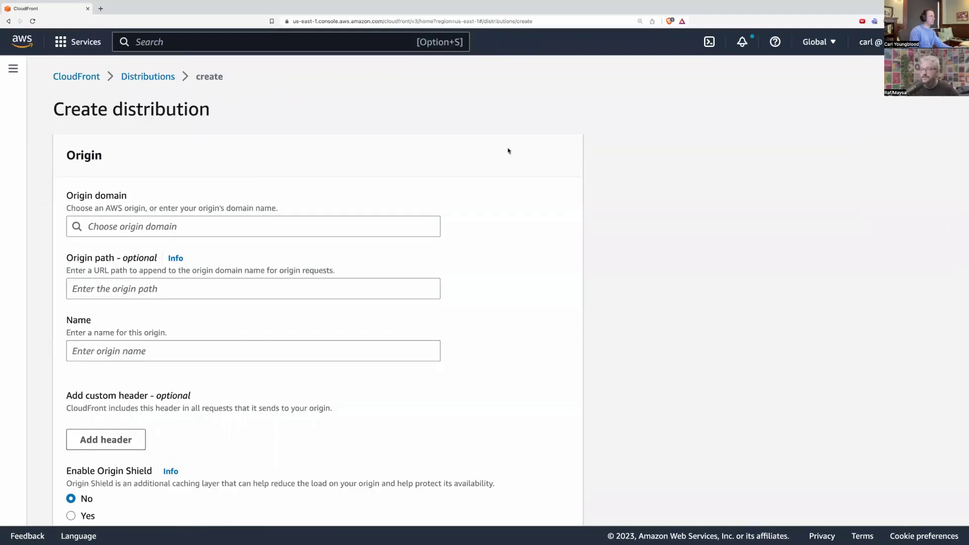
- Choose test.youngbloods.org.s3.amazonaws.com as the distribution's origin domain
{"action": "scroll", "coordinate": [541, 206], "scroll_direction": "down", "scroll_amount": 1}
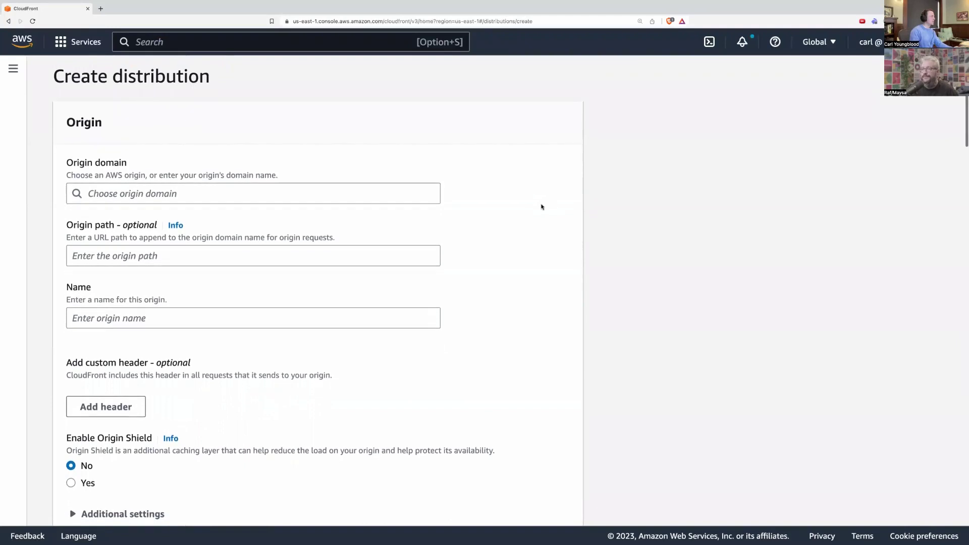
{"action": "scroll", "coordinate": [514, 258], "scroll_direction": "down", "scroll_amount": 2}
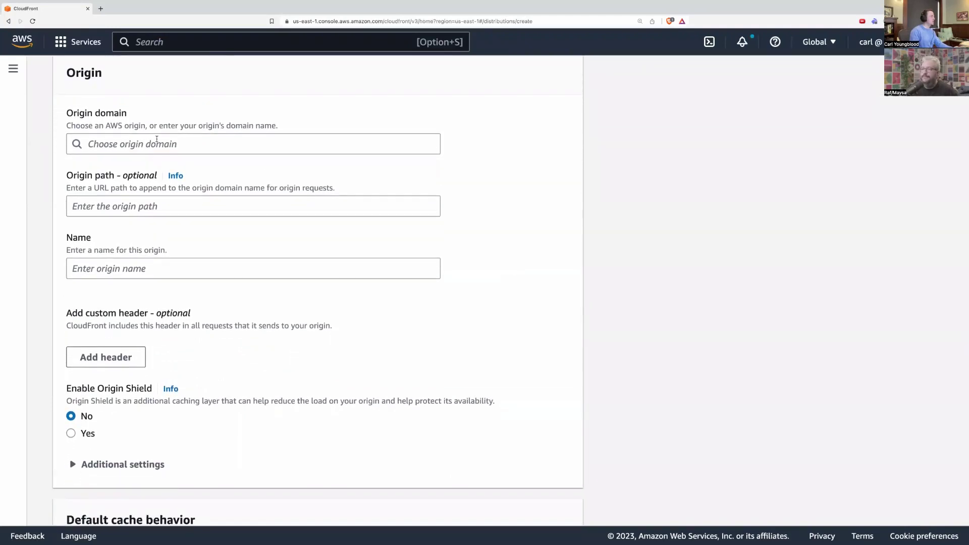
{"action": "left_click", "coordinate": [112, 144]}
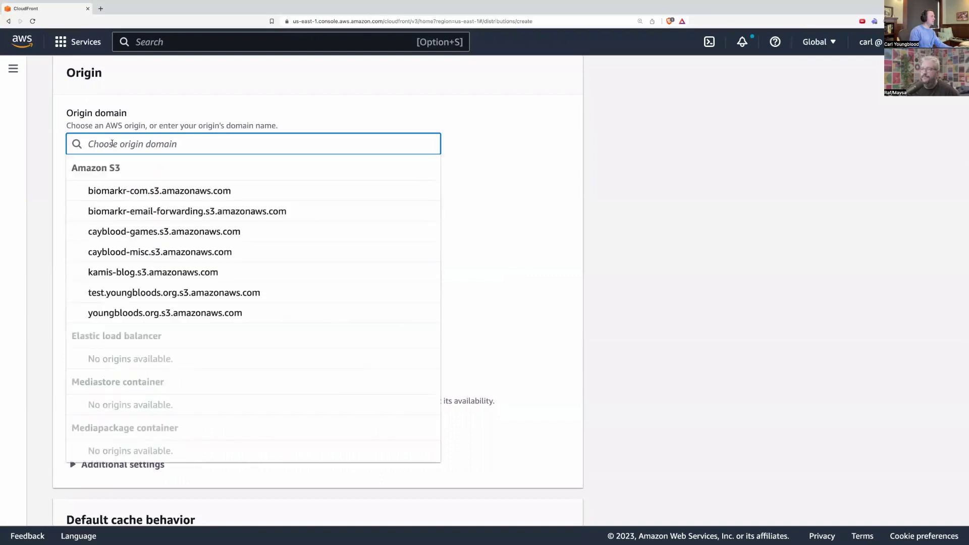
{"action": "left_click", "coordinate": [120, 295]}
- Set the origin access to the recommended origin access control settings so the bucket can be restricted to CloudFront
{"action": "scroll", "coordinate": [380, 349], "scroll_direction": "down", "scroll_amount": 2}
{"action": "scroll", "coordinate": [380, 350], "scroll_direction": "down", "scroll_amount": 3}
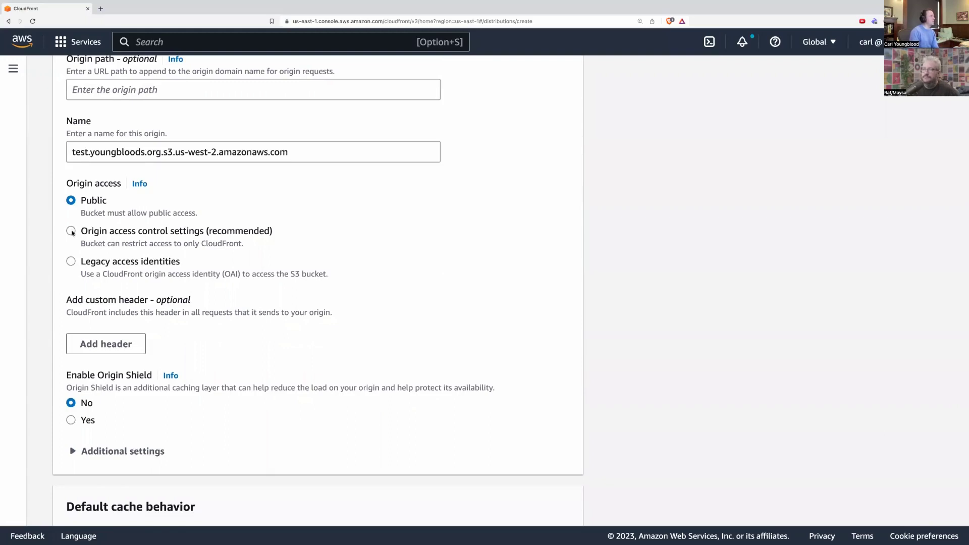
{"action": "left_click", "coordinate": [71, 231]}
- Create an origin access control setting with the suggested test.youngbloods.org.s3.us-west-2.amazonaws.com name and request signing enabled
{"action": "scroll", "coordinate": [67, 384], "scroll_direction": "down", "scroll_amount": 2}
{"action": "scroll", "coordinate": [67, 383], "scroll_direction": "down", "scroll_amount": 1}
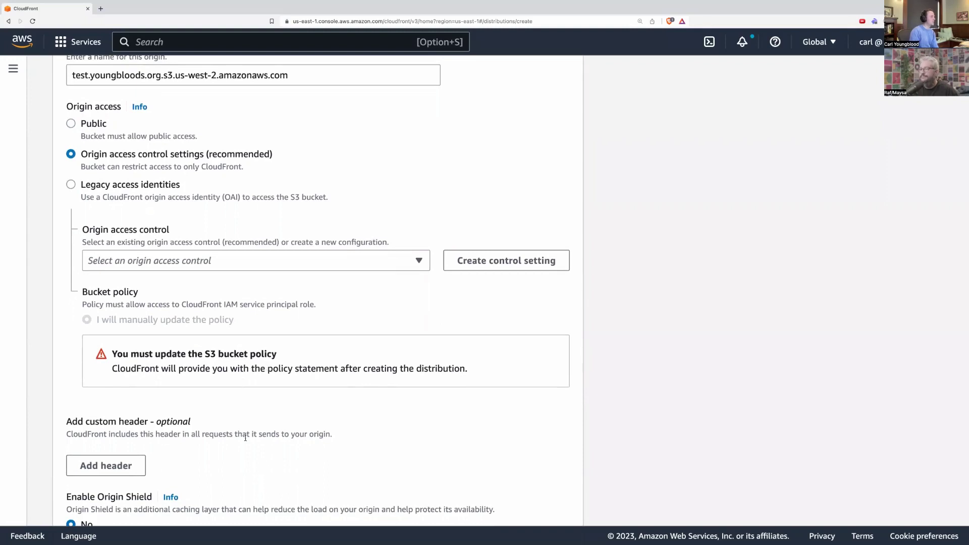
{"action": "scroll", "coordinate": [245, 438], "scroll_direction": "down", "scroll_amount": 4}
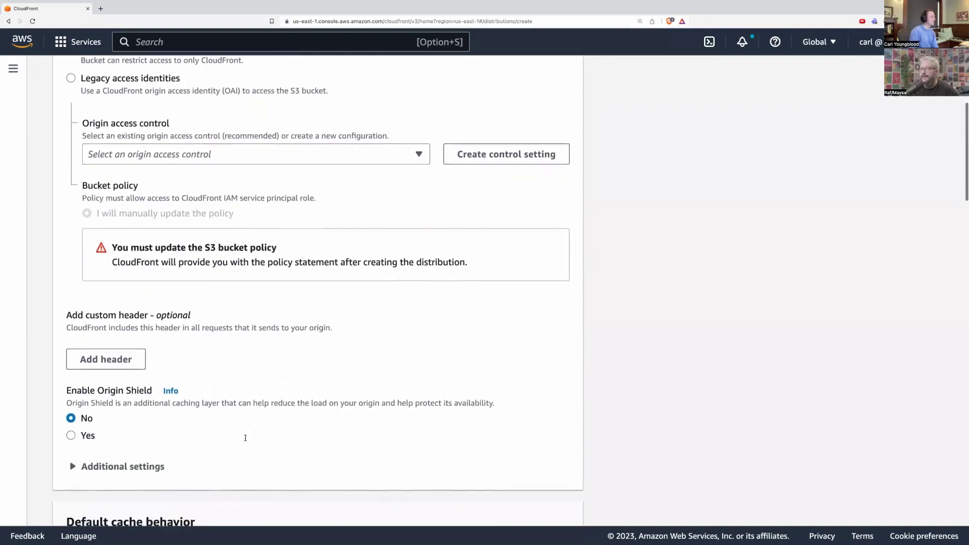
{"action": "scroll", "coordinate": [245, 441], "scroll_direction": "up", "scroll_amount": 4}
{"action": "scroll", "coordinate": [245, 440], "scroll_direction": "up", "scroll_amount": 2}
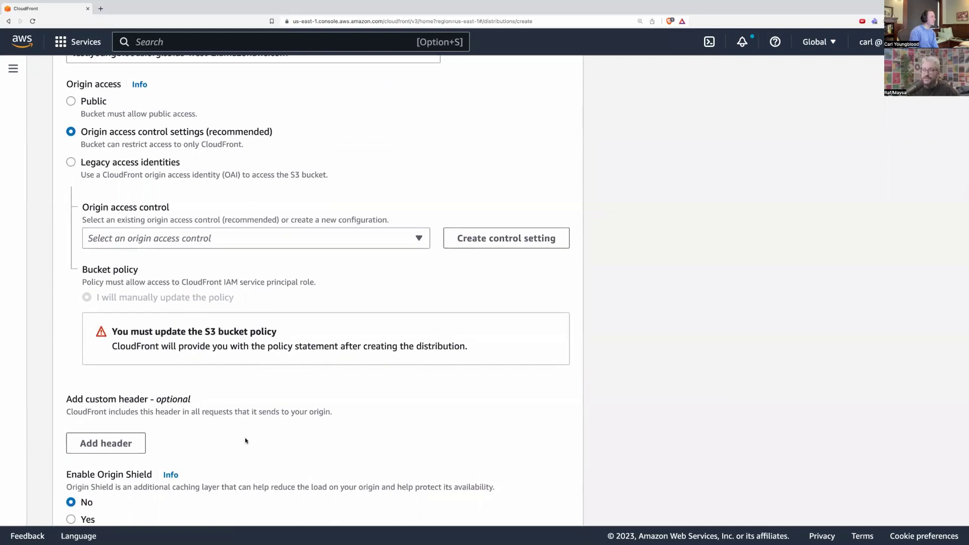
{"action": "left_click", "coordinate": [466, 240]}
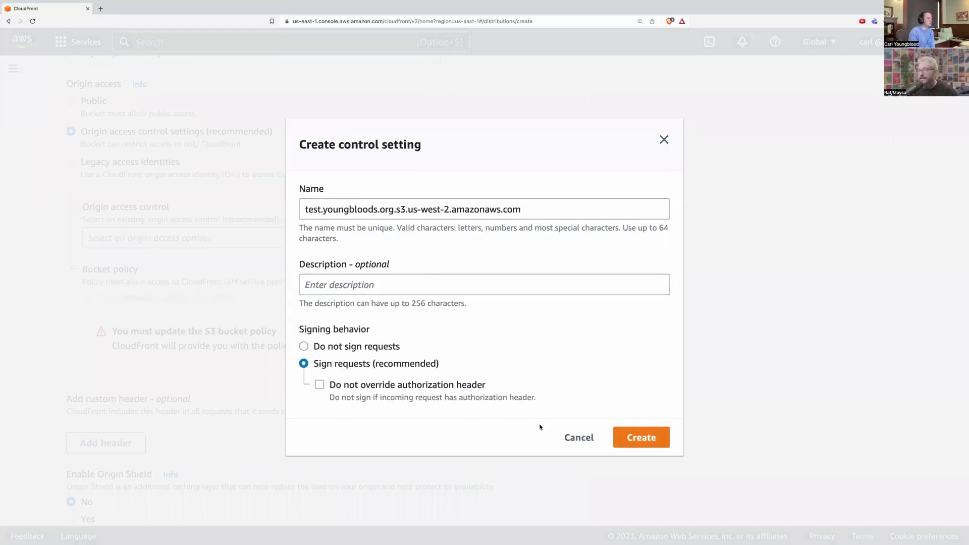
{"action": "left_click", "coordinate": [641, 438]}
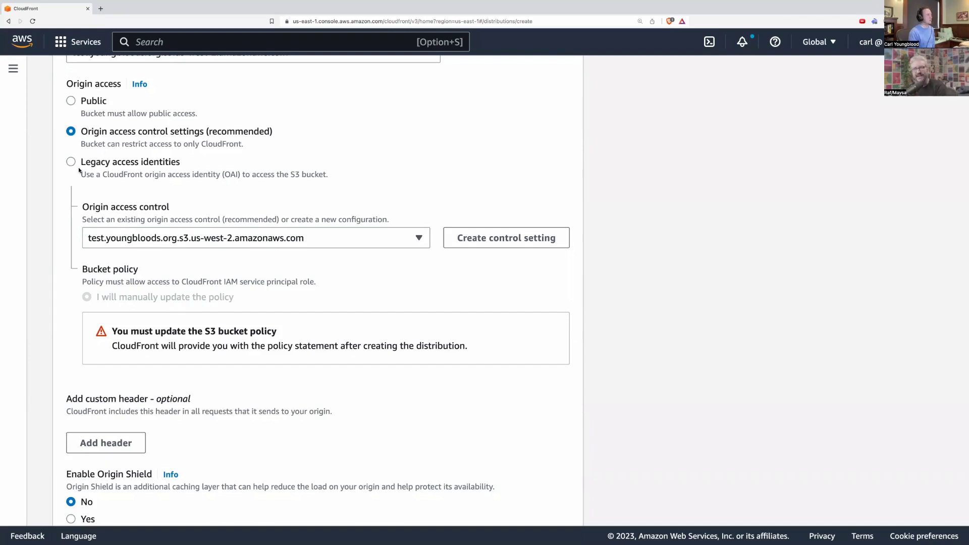
- Set the default cache behavior's viewer protocol policy to redirect HTTP to HTTPS
{"action": "scroll", "coordinate": [77, 316], "scroll_direction": "down", "scroll_amount": 1}
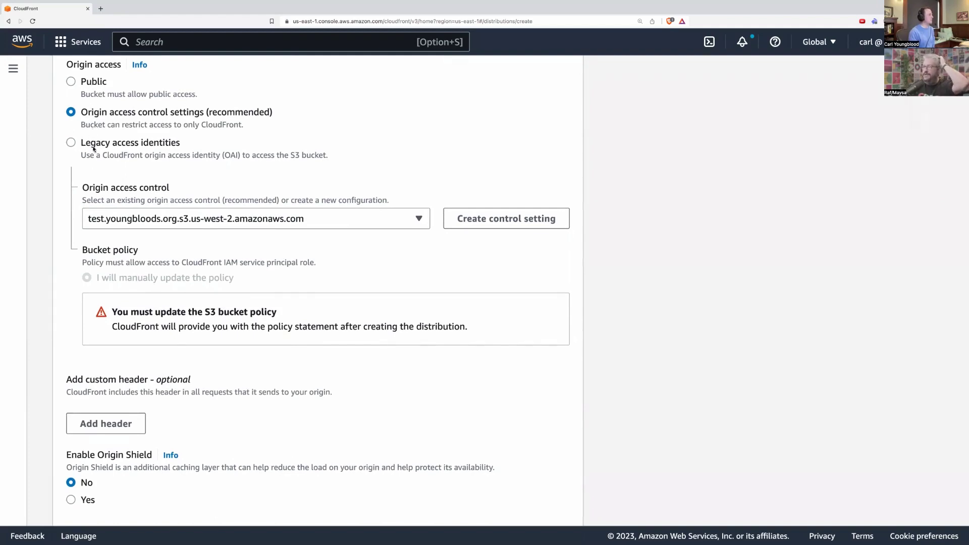
{"action": "scroll", "coordinate": [65, 260], "scroll_direction": "down", "scroll_amount": 4}
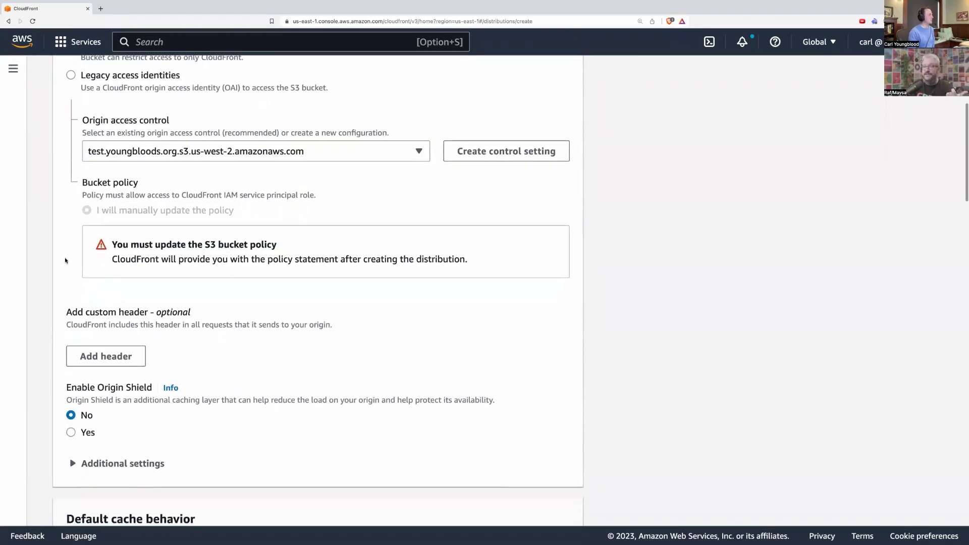
{"action": "scroll", "coordinate": [64, 260], "scroll_direction": "up", "scroll_amount": 4}
{"action": "scroll", "coordinate": [65, 260], "scroll_direction": "up", "scroll_amount": 2}
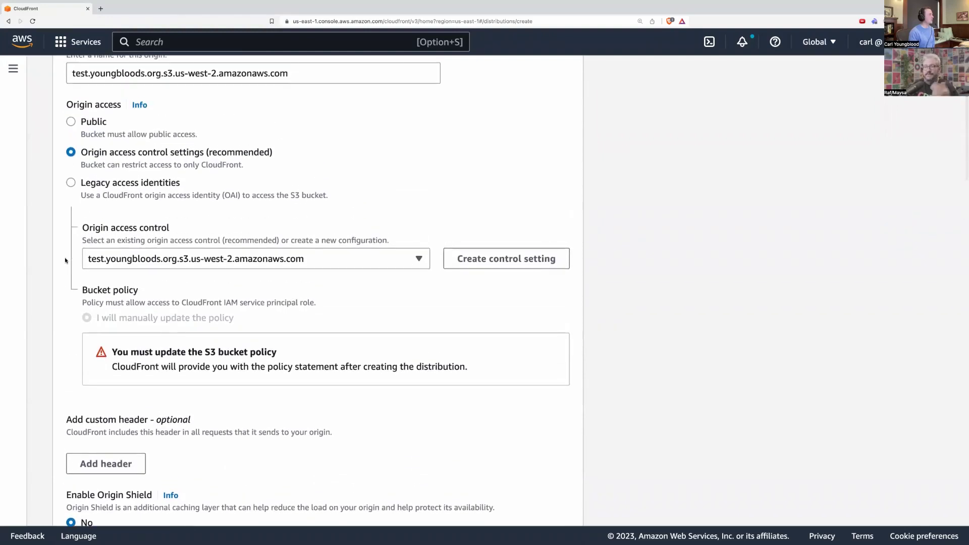
{"action": "scroll", "coordinate": [62, 299], "scroll_direction": "down", "scroll_amount": 4}
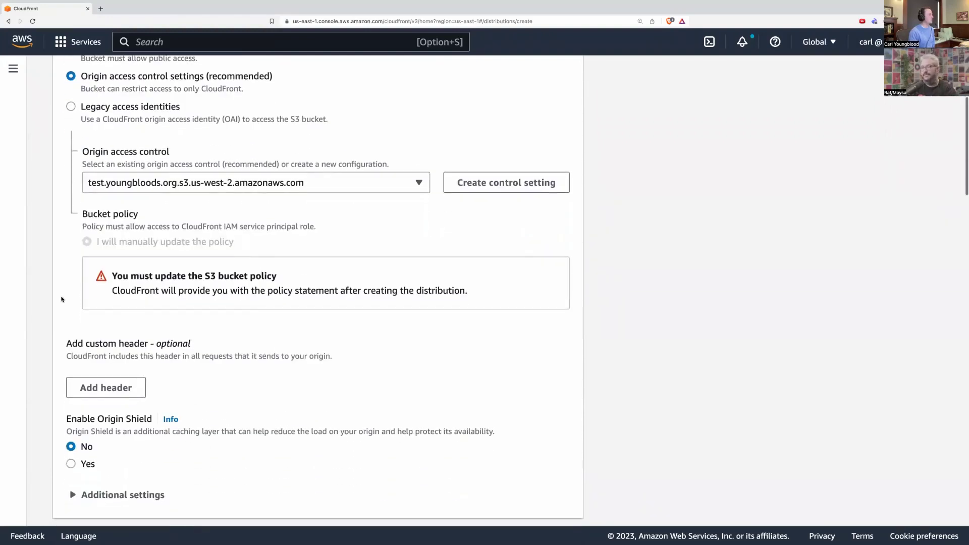
{"action": "scroll", "coordinate": [61, 299], "scroll_direction": "down", "scroll_amount": 8}
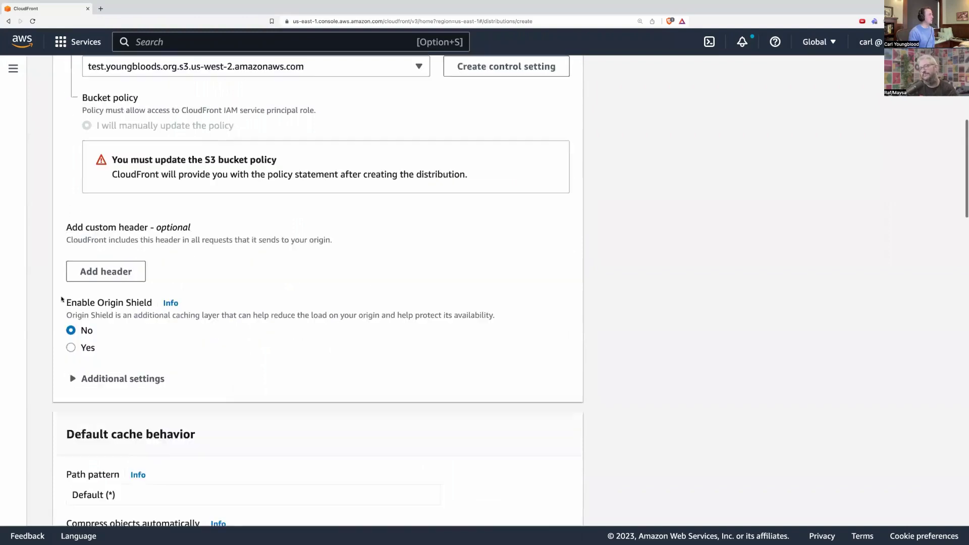
{"action": "scroll", "coordinate": [61, 299], "scroll_direction": "down", "scroll_amount": 15}
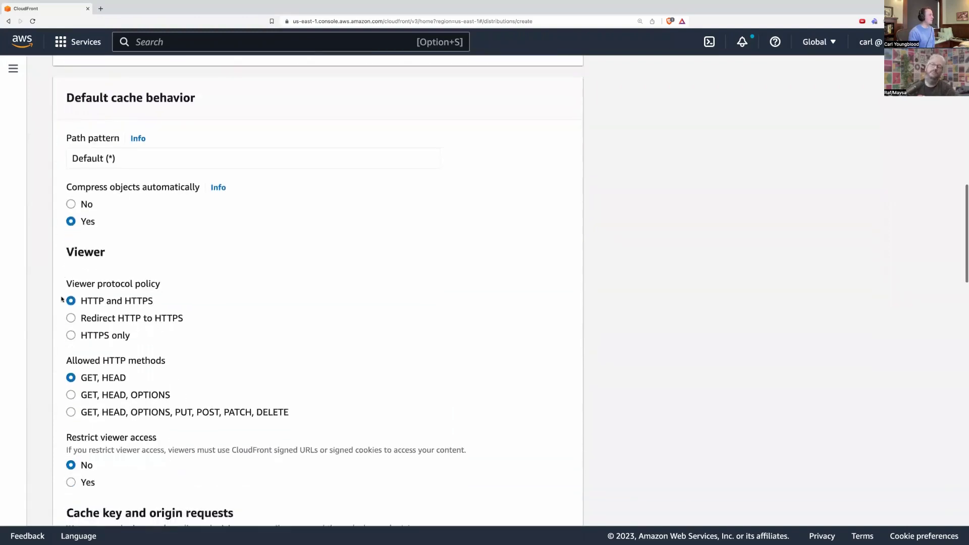
{"action": "scroll", "coordinate": [61, 299], "scroll_direction": "down", "scroll_amount": 3}
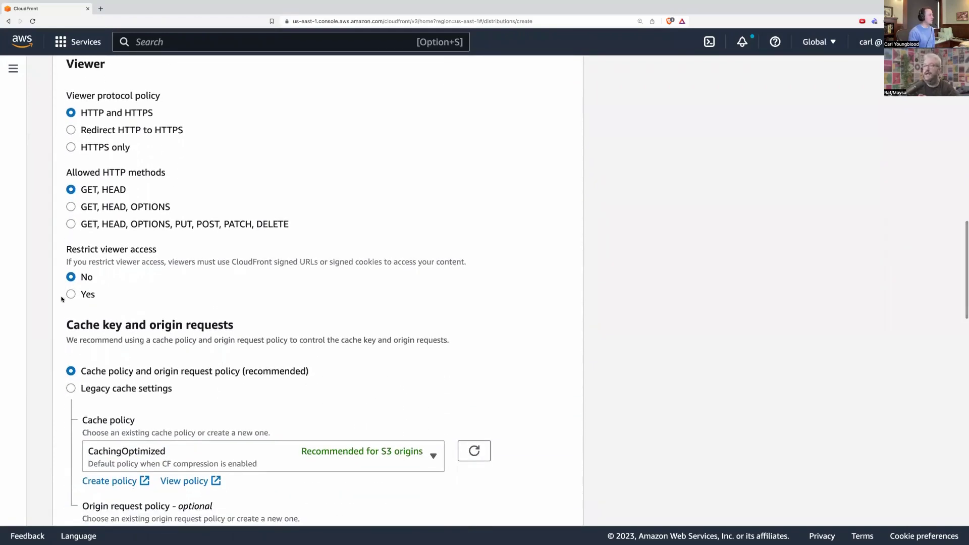
{"action": "left_click", "coordinate": [71, 128]}
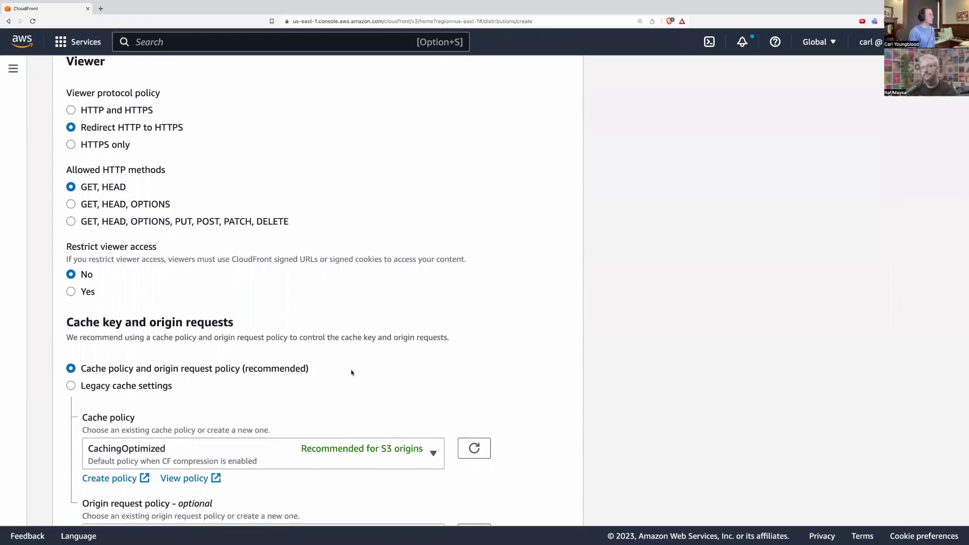
- Set the distribution's price class to use only North America and Europe
{"action": "scroll", "coordinate": [351, 372], "scroll_direction": "down", "scroll_amount": 7}
{"action": "scroll", "coordinate": [352, 372], "scroll_direction": "down", "scroll_amount": 8}
{"action": "scroll", "coordinate": [352, 372], "scroll_direction": "down", "scroll_amount": 3}
{"action": "left_click", "coordinate": [71, 142]}
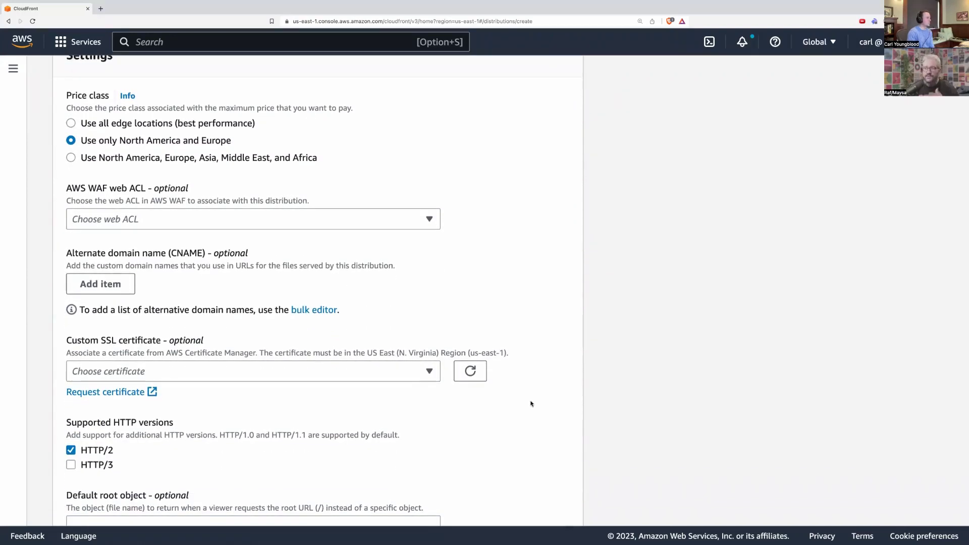
- Create the distribution, leaving the alternate domain name, SSL certificate and default root object empty
{"action": "scroll", "coordinate": [530, 403], "scroll_direction": "down", "scroll_amount": 1}
{"action": "scroll", "coordinate": [531, 403], "scroll_direction": "down", "scroll_amount": 3}
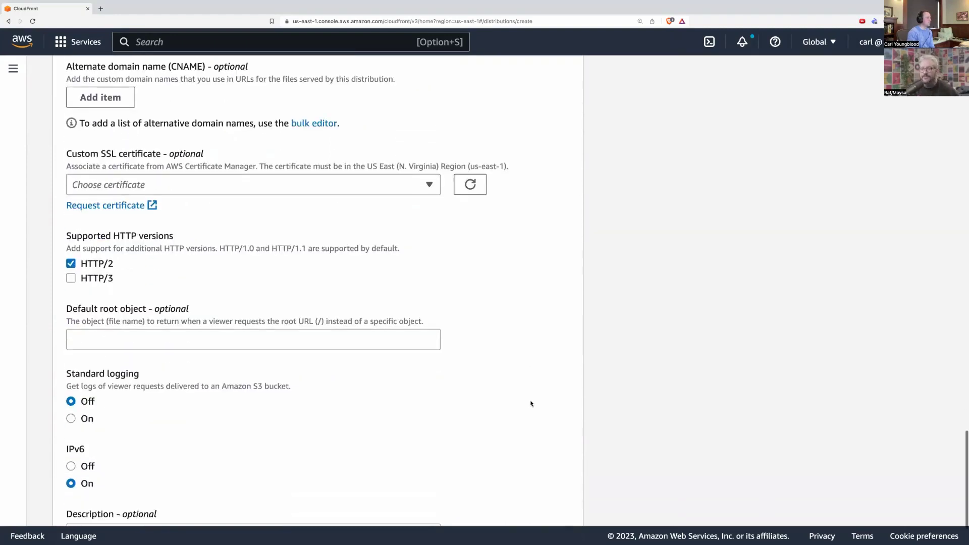
{"action": "scroll", "coordinate": [530, 403], "scroll_direction": "down", "scroll_amount": 2}
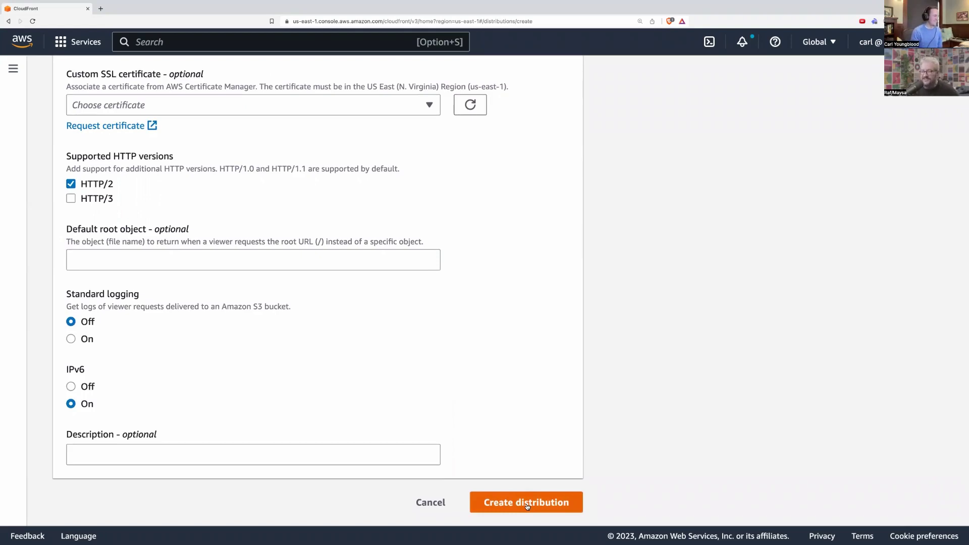
{"action": "left_click", "coordinate": [527, 506]}
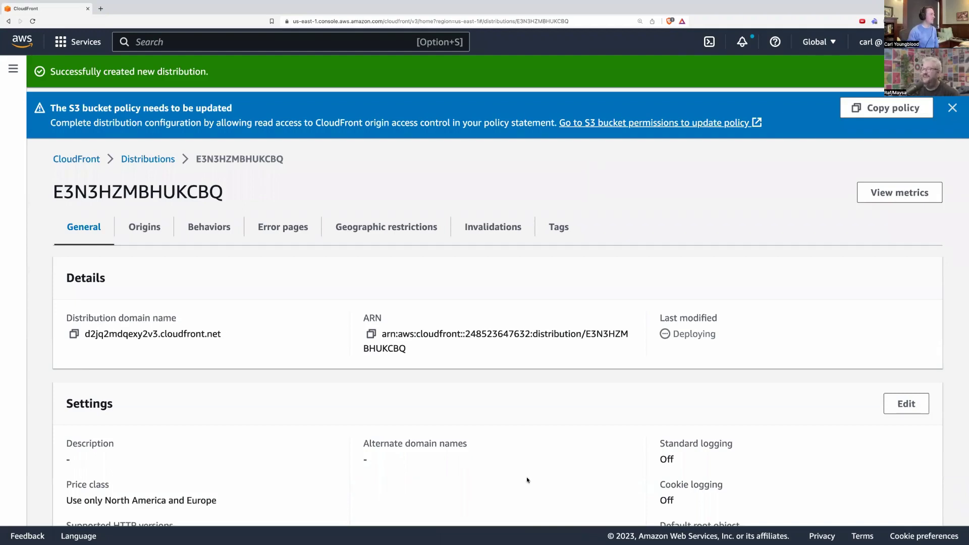
- Copy the distribution's generated S3 bucket policy statement and open the permissions of the test.youngbloods.org bucket in S3
{"action": "left_click", "coordinate": [884, 107]}
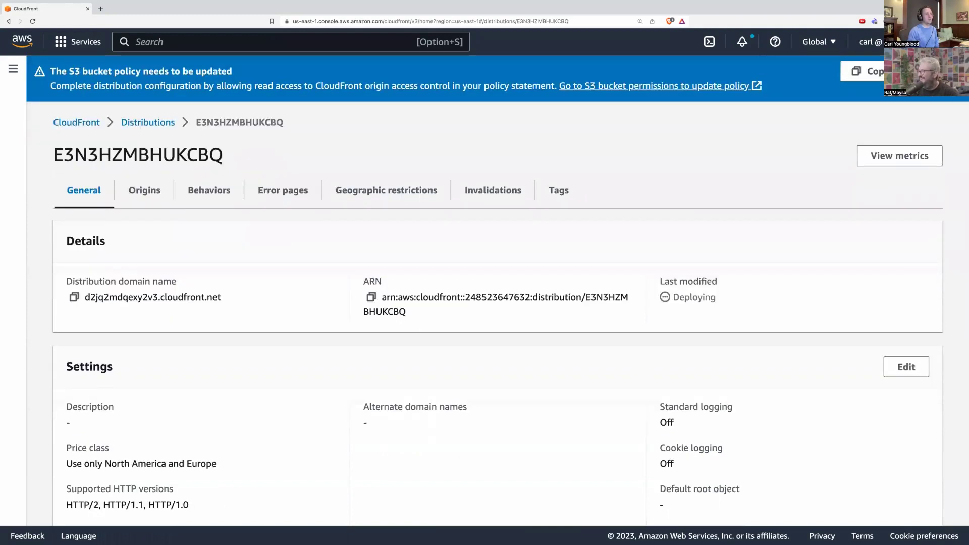
{"action": "left_click", "coordinate": [878, 75]}
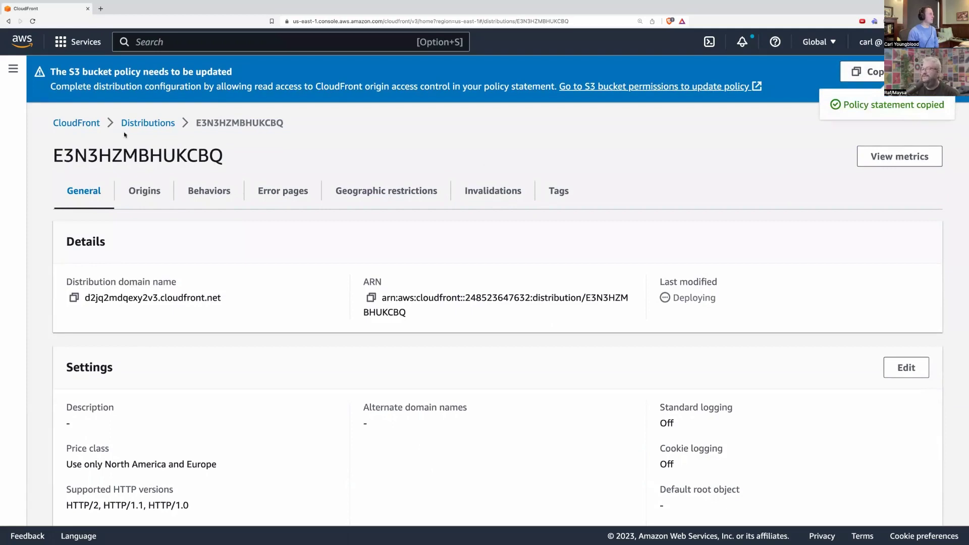
{"action": "left_click", "coordinate": [154, 42]}
{"action": "type", "text": "s"}
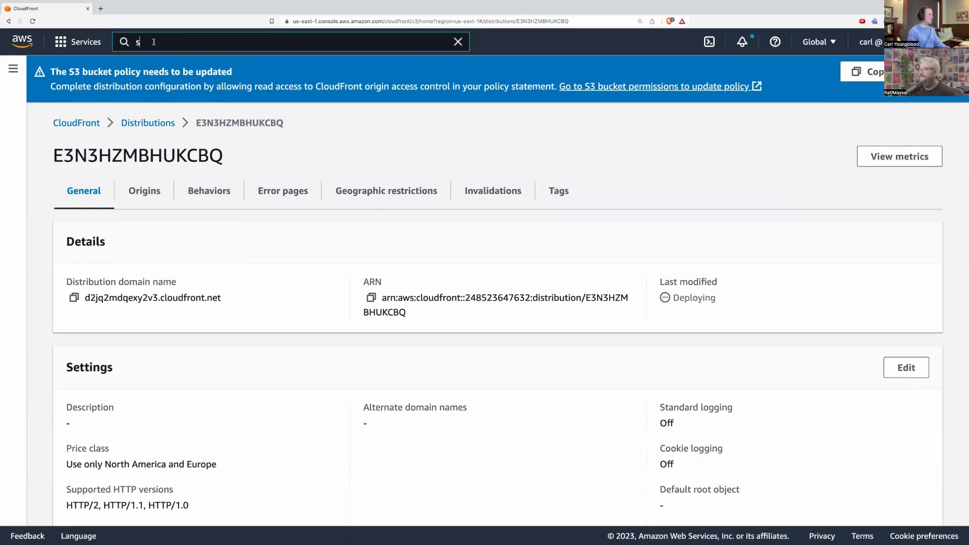
{"action": "type", "text": "3"}
{"action": "left_click", "coordinate": [327, 143]}
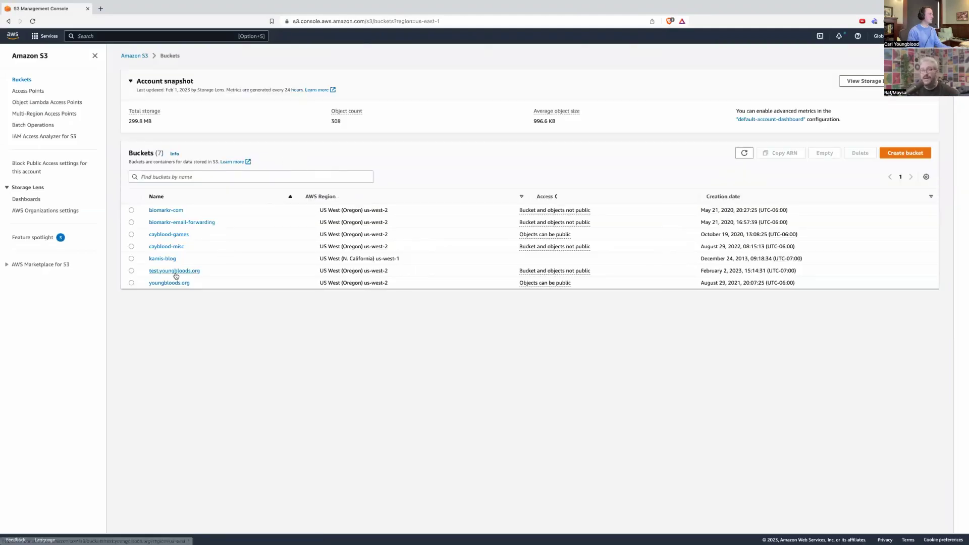
{"action": "left_click", "coordinate": [176, 271]}
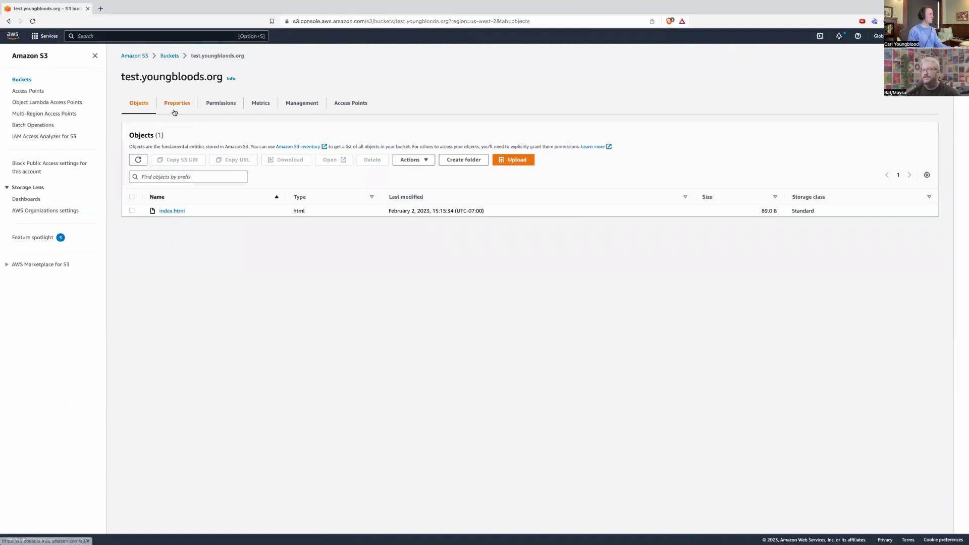
{"action": "left_click", "coordinate": [215, 105]}
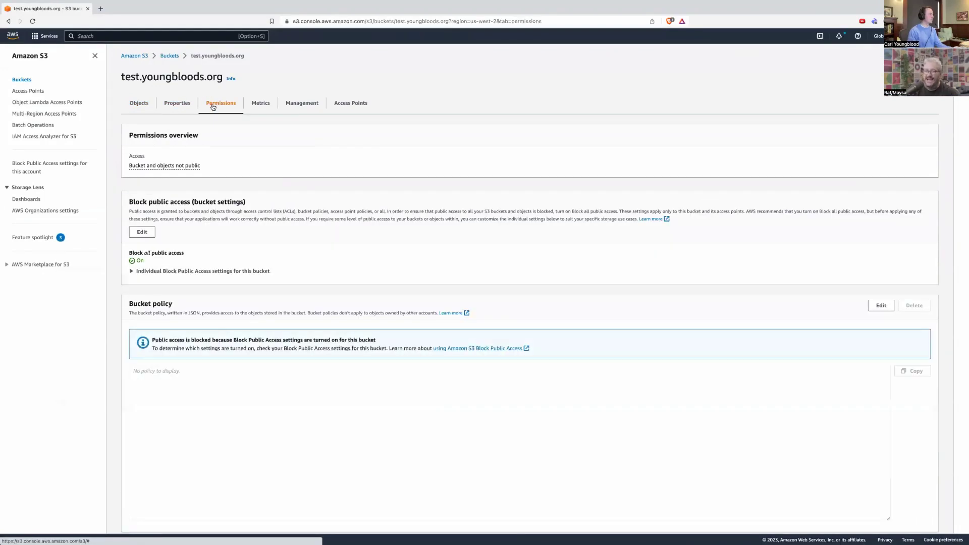
- Paste the copied CloudFront policy statement as the test.youngbloods.org bucket policy and save the changes
{"action": "scroll", "coordinate": [555, 303], "scroll_direction": "down", "scroll_amount": 2}
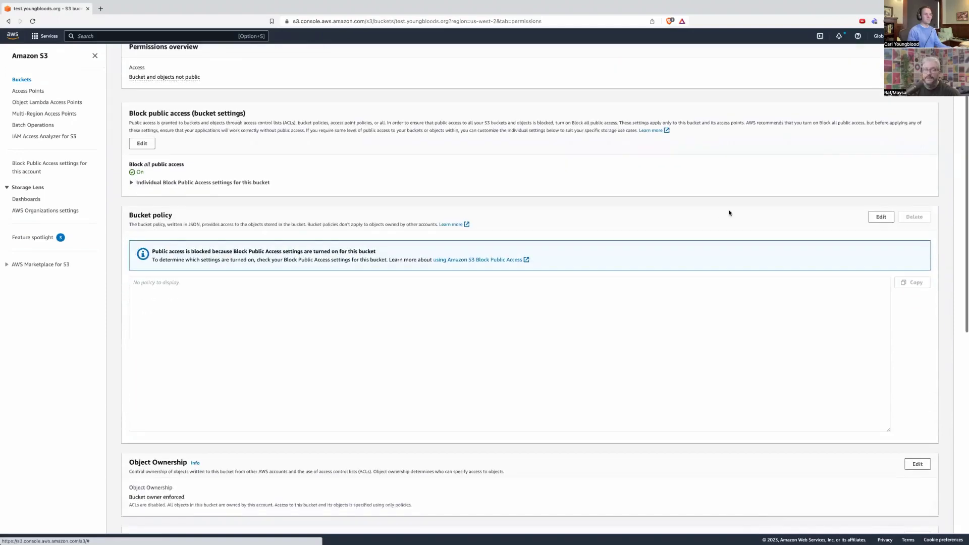
{"action": "left_click", "coordinate": [881, 214]}
{"action": "key", "text": "super+v"}
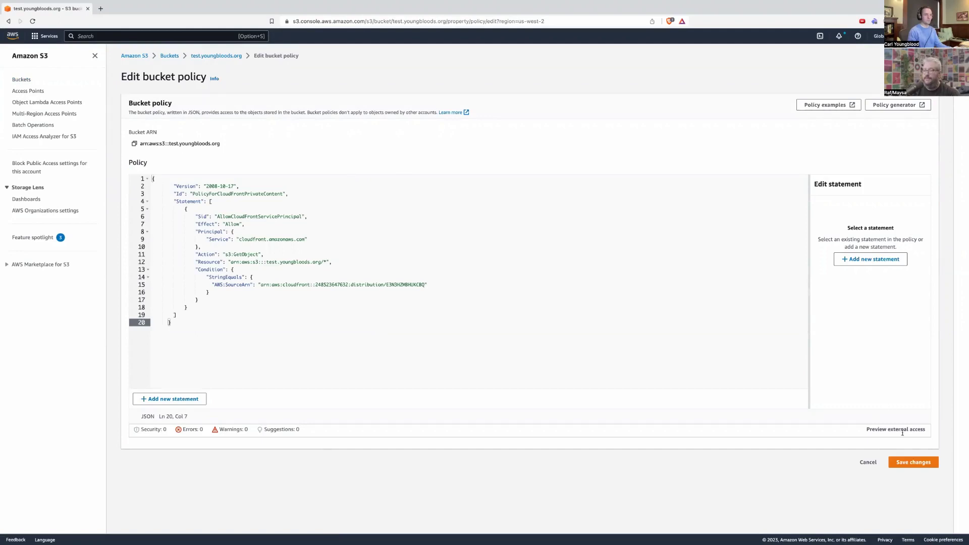
{"action": "left_click", "coordinate": [912, 462]}
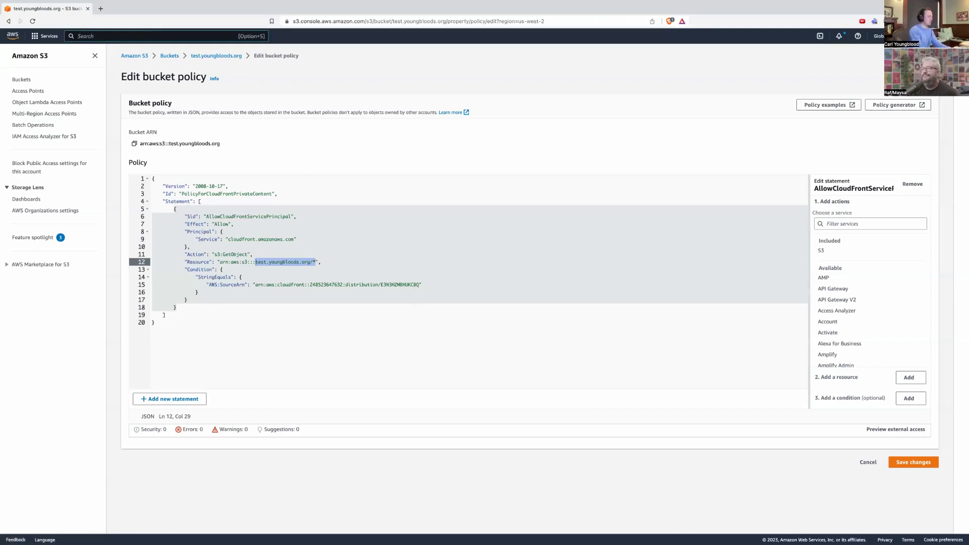
- Copy the domain name of the test.youngbloods.org distribution in CloudFront and load it in a new browser tab
{"action": "type", "text": "cloudfront"}
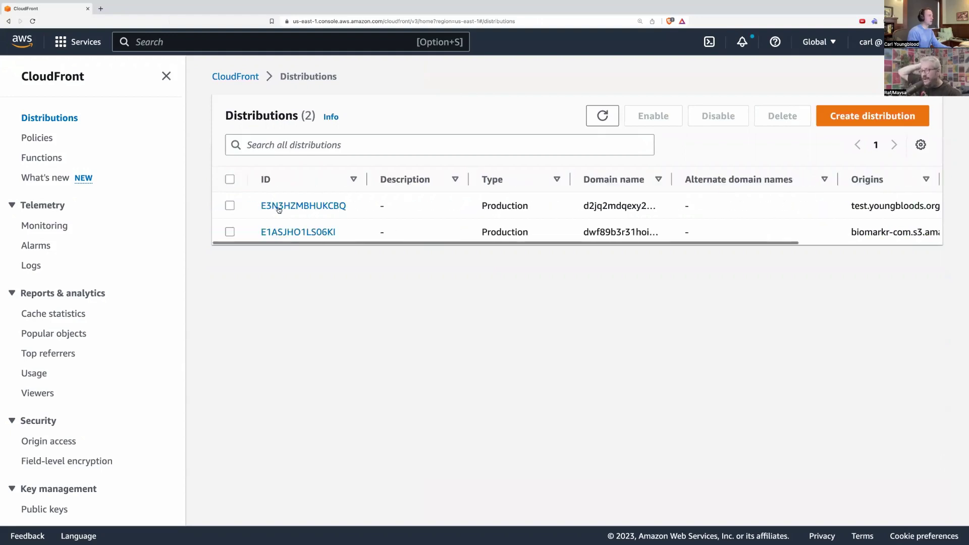
{"action": "left_click", "coordinate": [279, 209]}
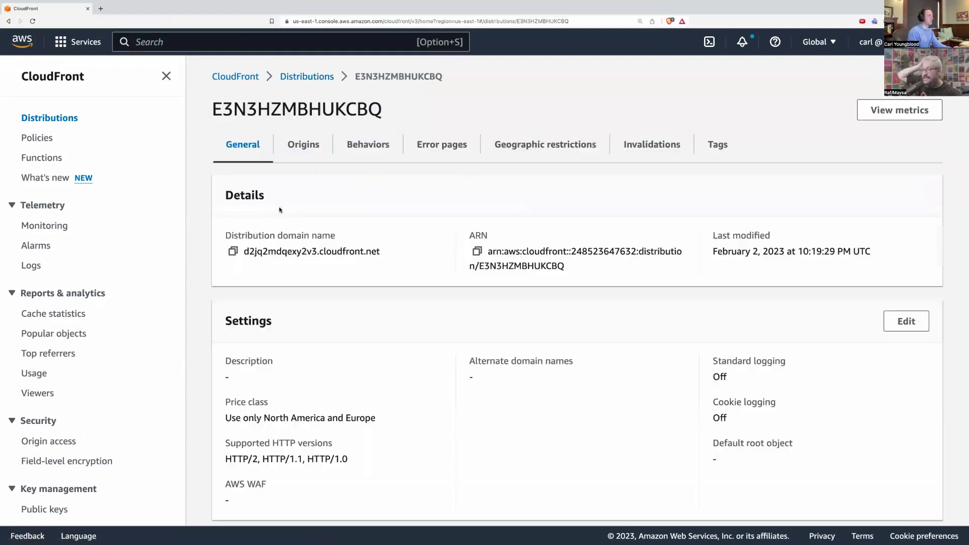
{"action": "left_click", "coordinate": [233, 251]}
{"action": "key", "text": "ctrl+t"}
{"action": "key", "text": "ctrl+v"}
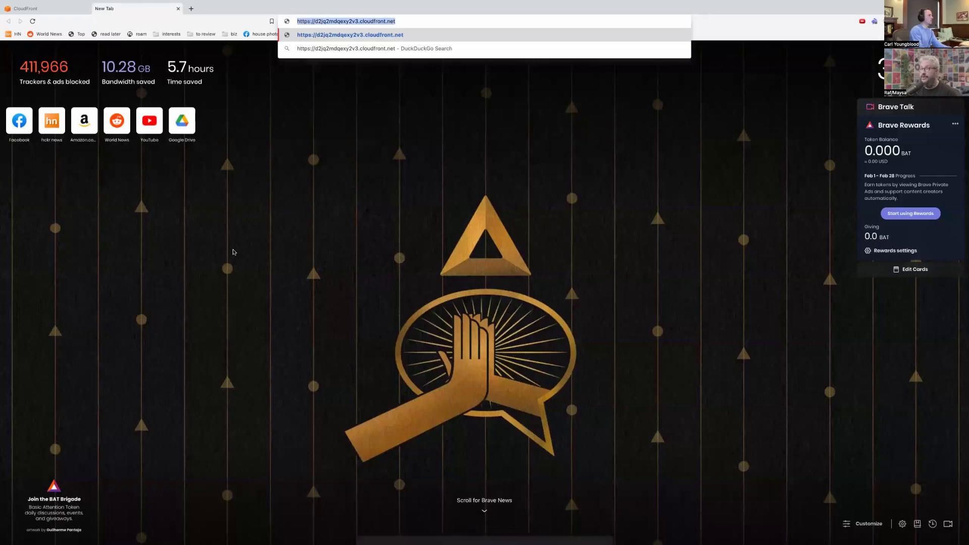
{"action": "key", "text": "Return"}
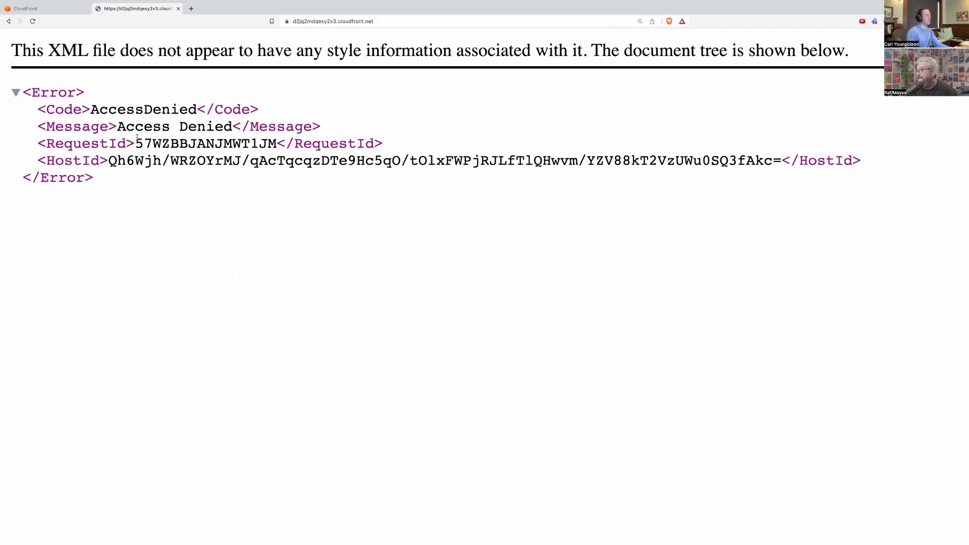
- Load the index.html page on the distribution's CloudFront domain to test access to the site
{"action": "key", "text": "super+l"}
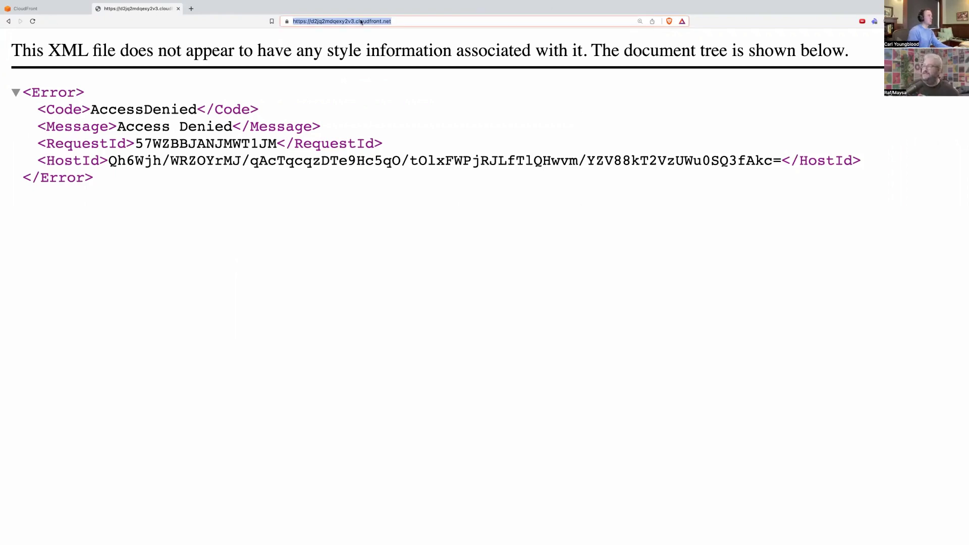
{"action": "left_click", "coordinate": [399, 20]}
{"action": "type", "text": "/"}
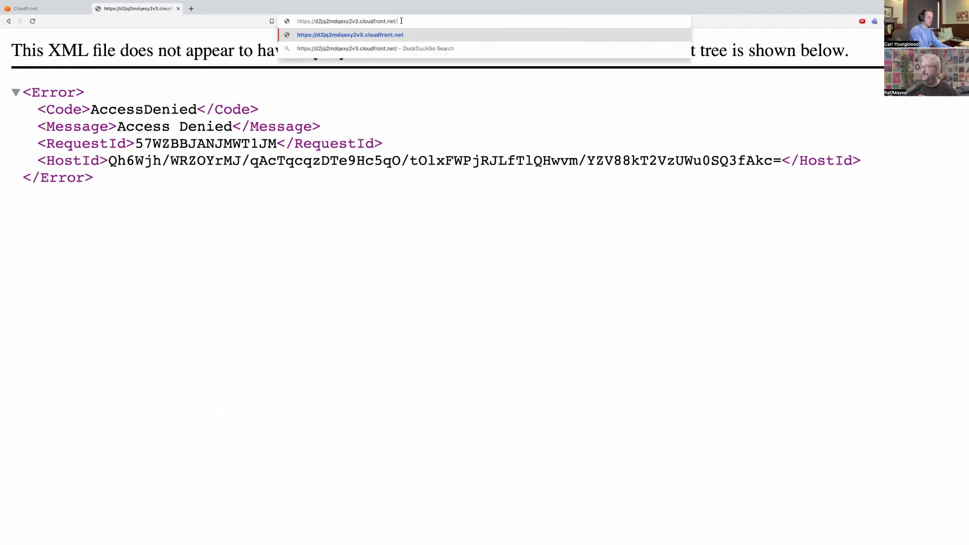
{"action": "type", "text": "index.html"}
{"action": "key", "text": "Return"}
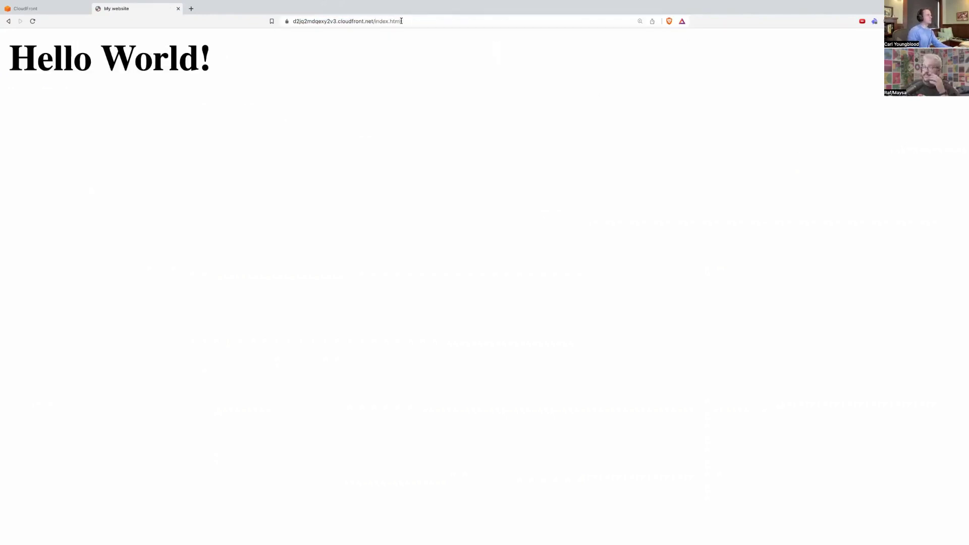
- Edit the distribution's settings to make index.html the default root object and save the changes
{"action": "left_click", "coordinate": [53, 9]}
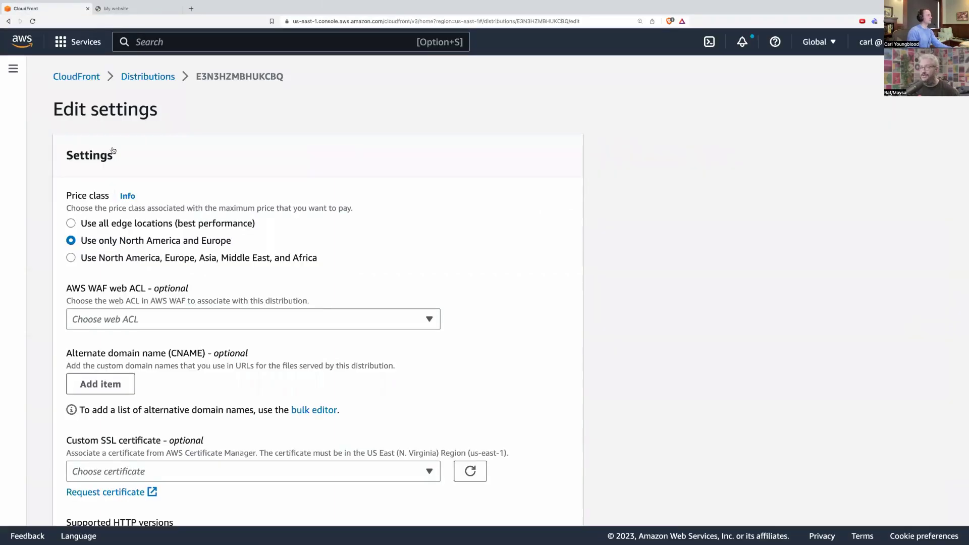
{"action": "scroll", "coordinate": [160, 391], "scroll_direction": "down", "scroll_amount": 3}
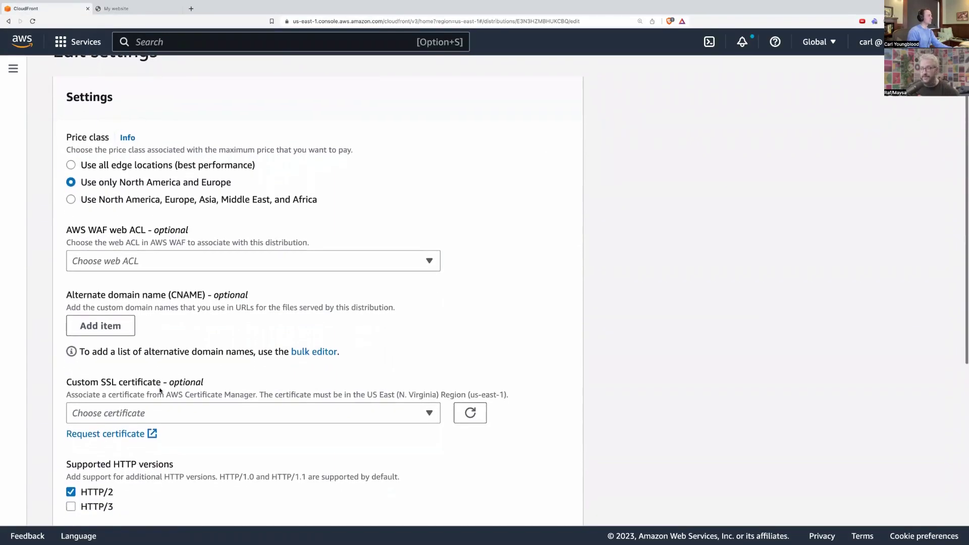
{"action": "scroll", "coordinate": [160, 390], "scroll_direction": "up", "scroll_amount": 3}
{"action": "scroll", "coordinate": [160, 390], "scroll_direction": "down", "scroll_amount": 3}
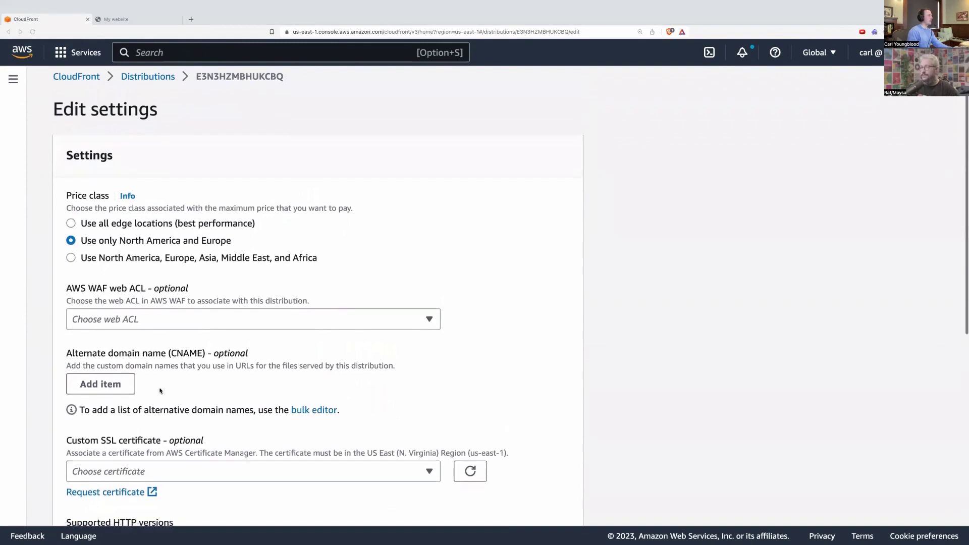
{"action": "scroll", "coordinate": [160, 390], "scroll_direction": "down", "scroll_amount": 5}
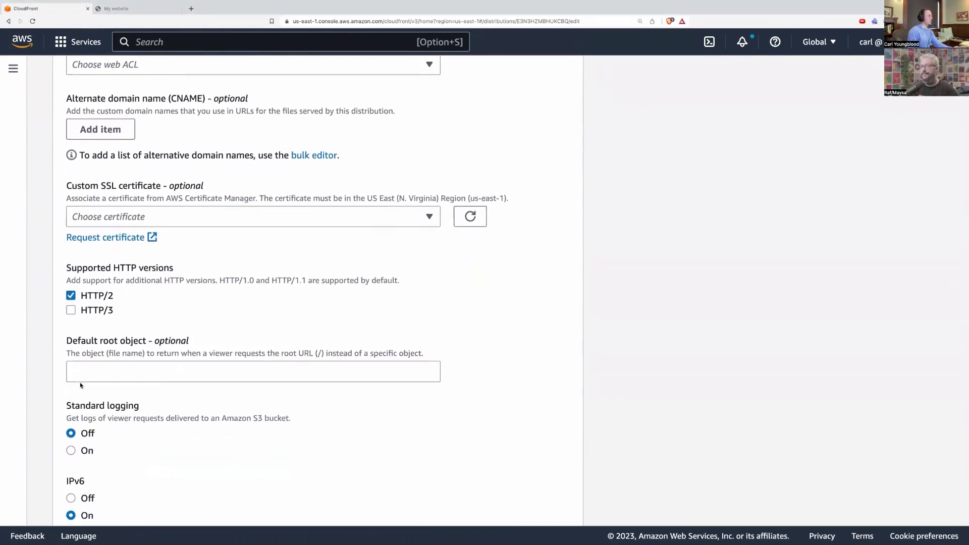
{"action": "left_click", "coordinate": [72, 370]}
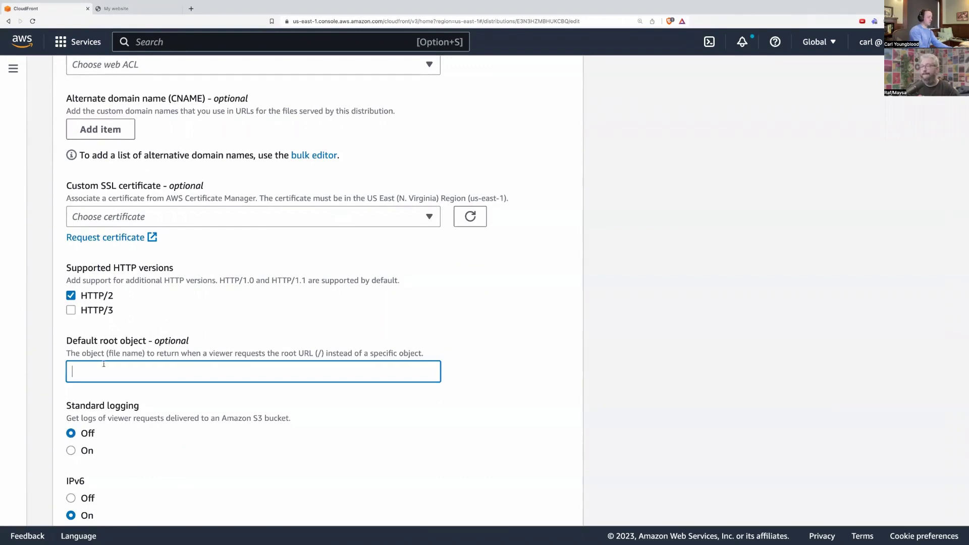
{"action": "type", "text": "index.html"}
{"action": "scroll", "coordinate": [501, 450], "scroll_direction": "down", "scroll_amount": 3}
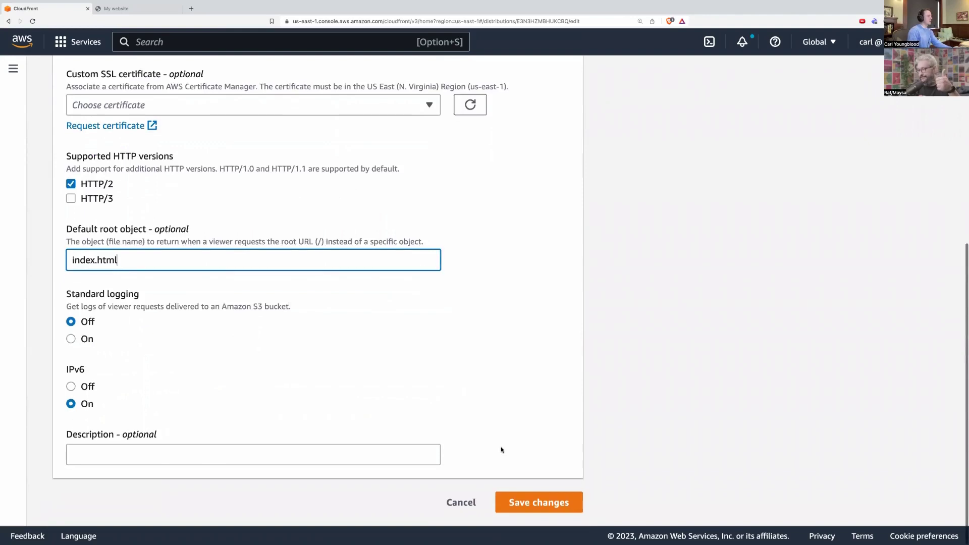
{"action": "left_click", "coordinate": [529, 506]}
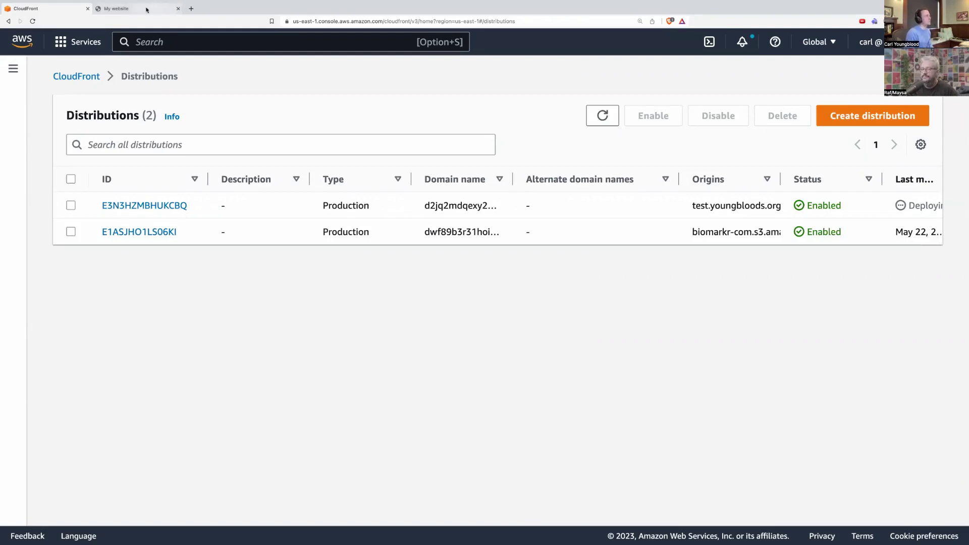
{"action": "left_click", "coordinate": [171, 8]}
{"action": "left_click", "coordinate": [323, 20]}
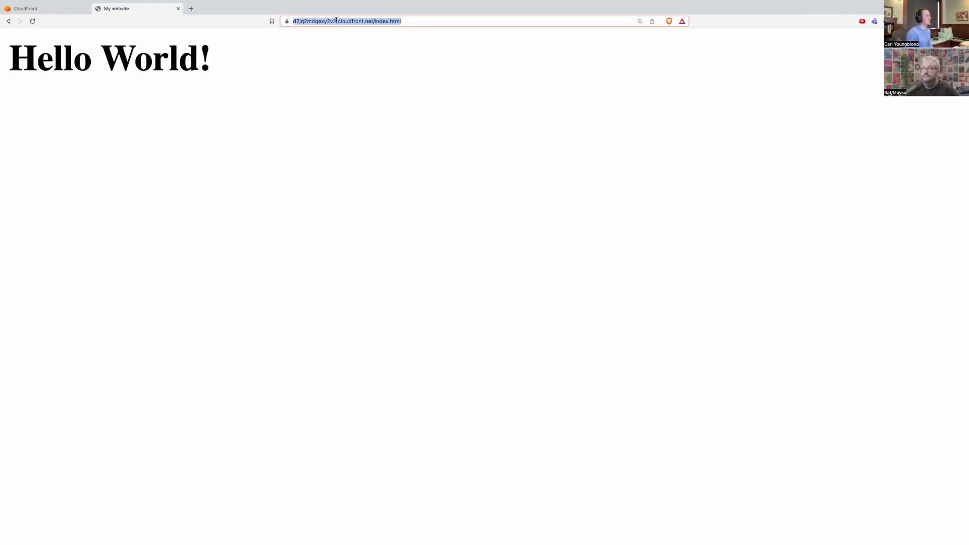
{"action": "left_click", "coordinate": [61, 9]}
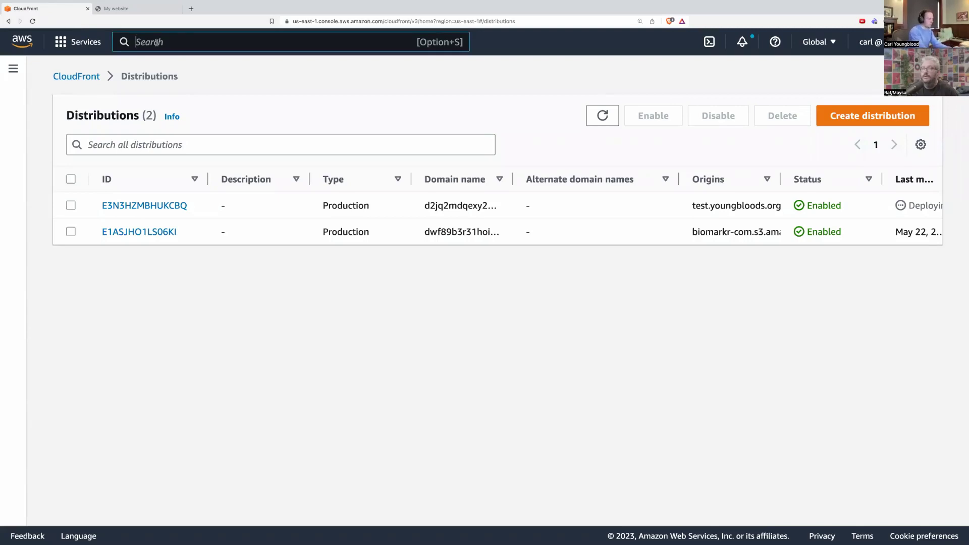
- Find Certificate Manager in the AWS services and start a request for a public certificate
{"action": "type", "text": "Certif"}
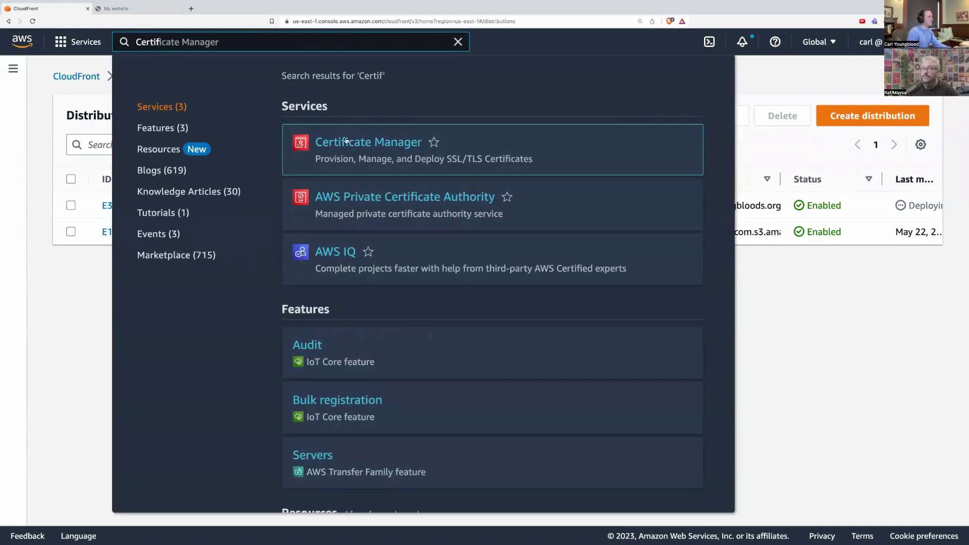
{"action": "left_click", "coordinate": [346, 141]}
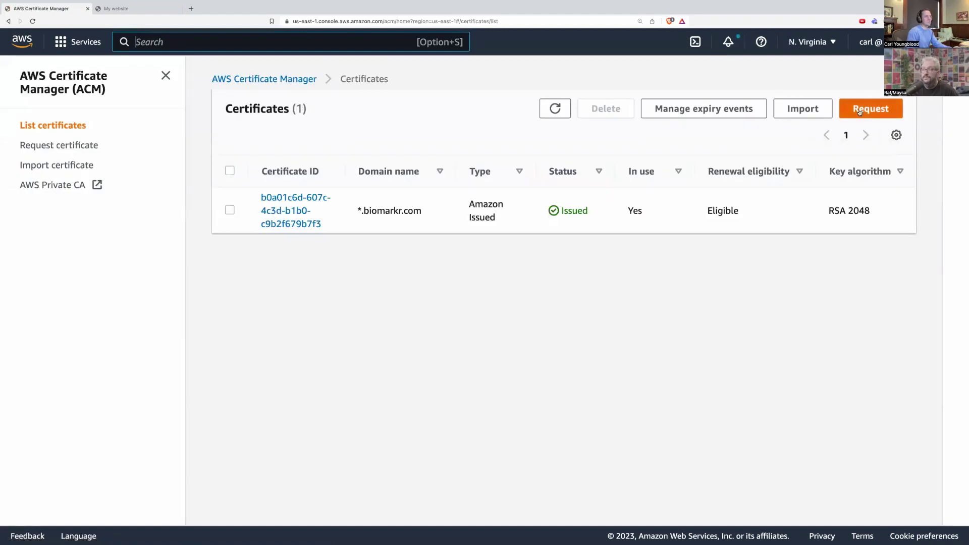
{"action": "left_click", "coordinate": [860, 112]}
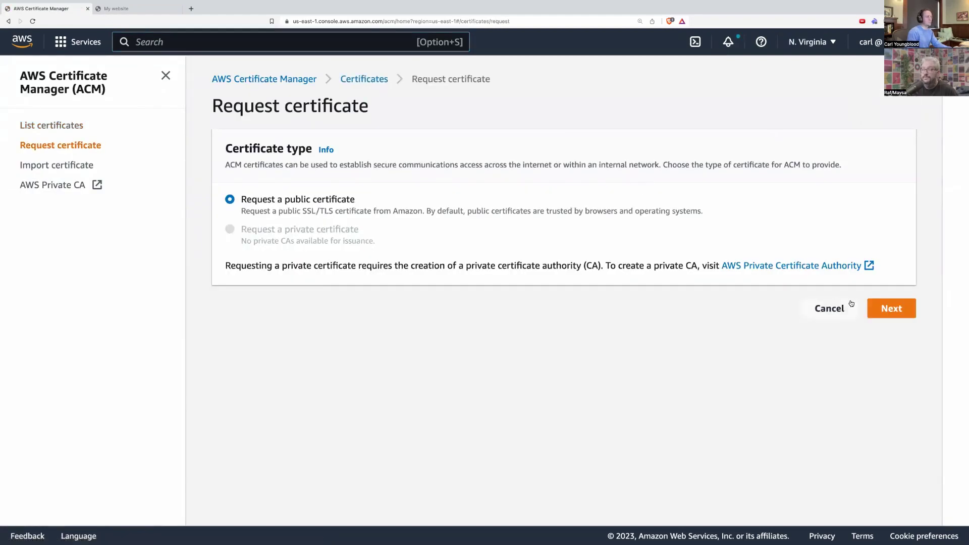
{"action": "left_click", "coordinate": [883, 308]}
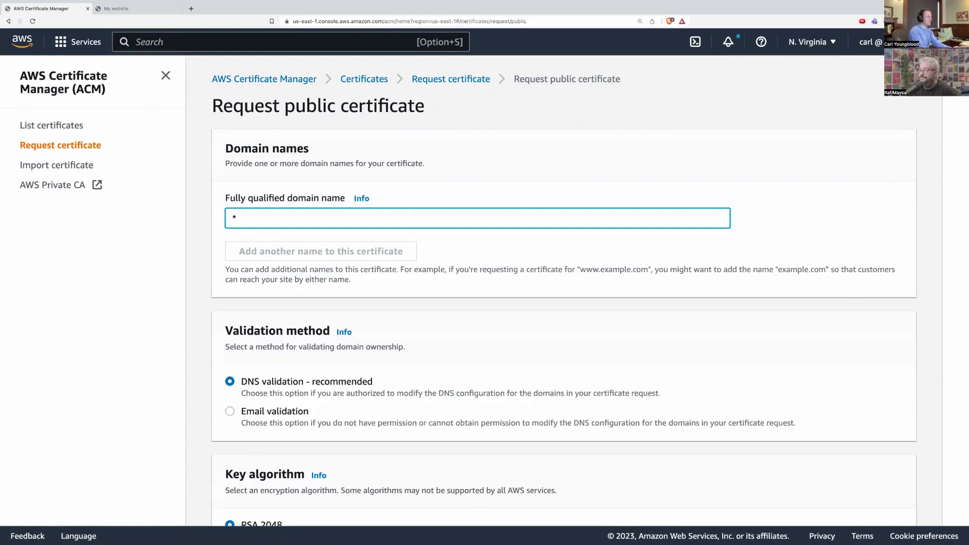
- Request a public certificate for *.youngbloods.org, using DNS validation and the RSA 2048 key algorithm
{"action": "type", "text": "*.youngbloods.org"}
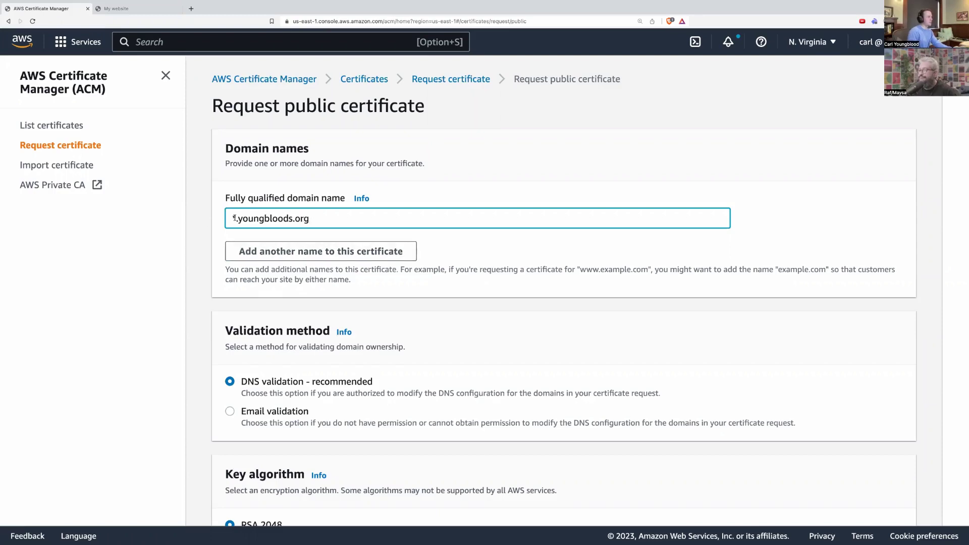
{"action": "scroll", "coordinate": [323, 264], "scroll_direction": "down", "scroll_amount": 5}
{"action": "scroll", "coordinate": [324, 266], "scroll_direction": "down", "scroll_amount": 4}
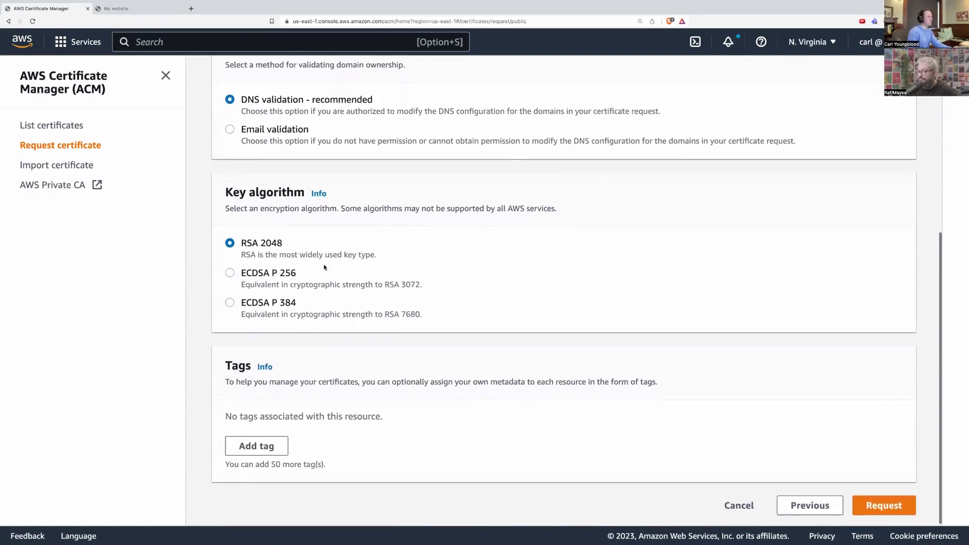
{"action": "left_click", "coordinate": [884, 504]}
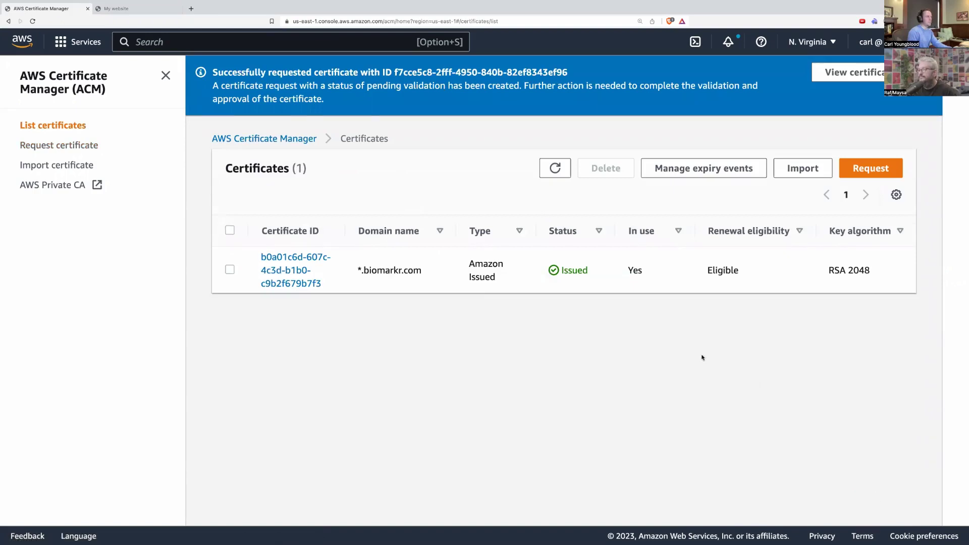
- Refresh the certificates list, open the *.youngbloods.org certificate and create its DNS validation record in Route 53
{"action": "left_click", "coordinate": [556, 168]}
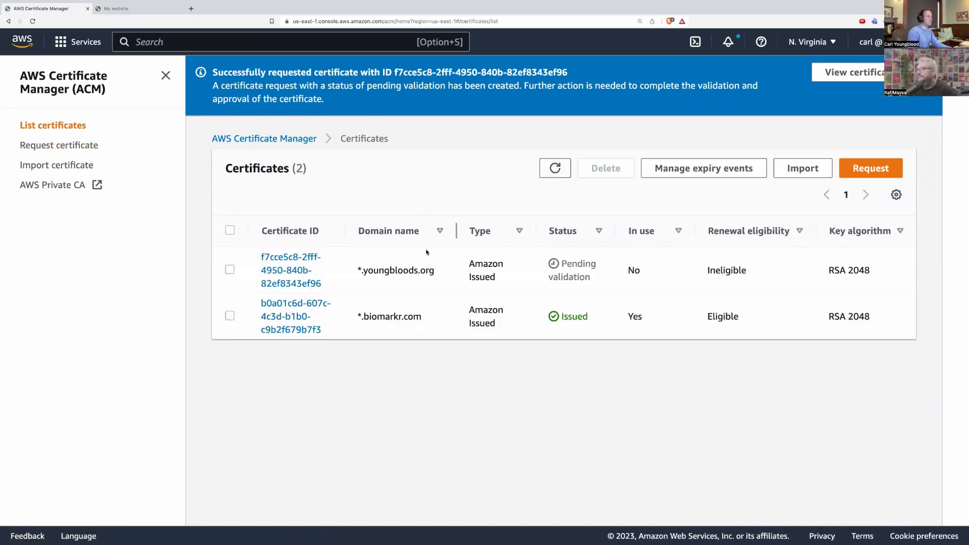
{"action": "left_click", "coordinate": [287, 263]}
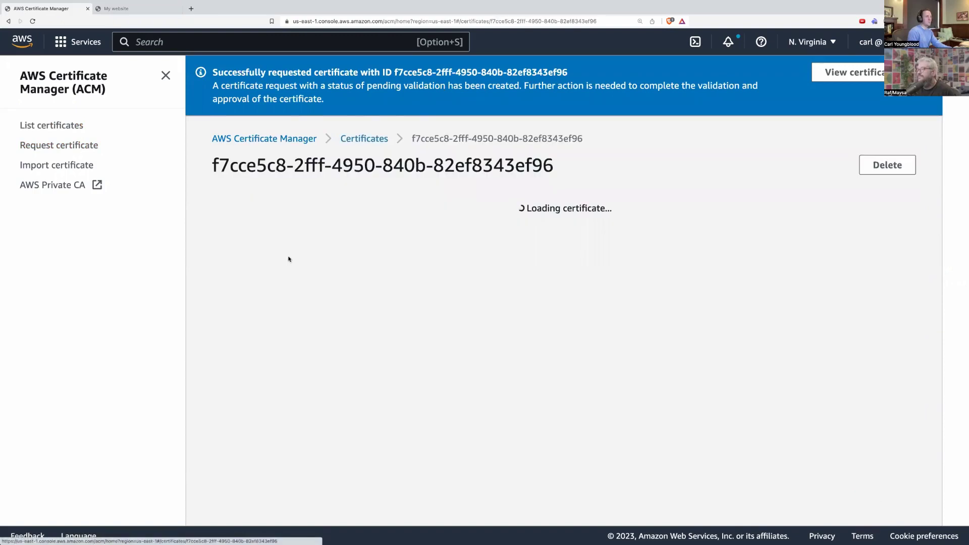
{"action": "scroll", "coordinate": [607, 384], "scroll_direction": "down", "scroll_amount": 5}
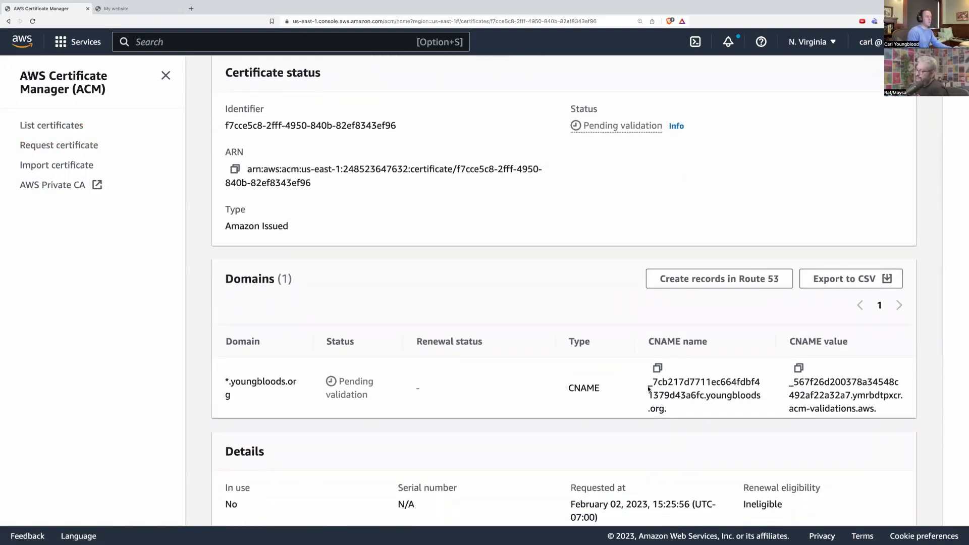
{"action": "left_click", "coordinate": [712, 281]}
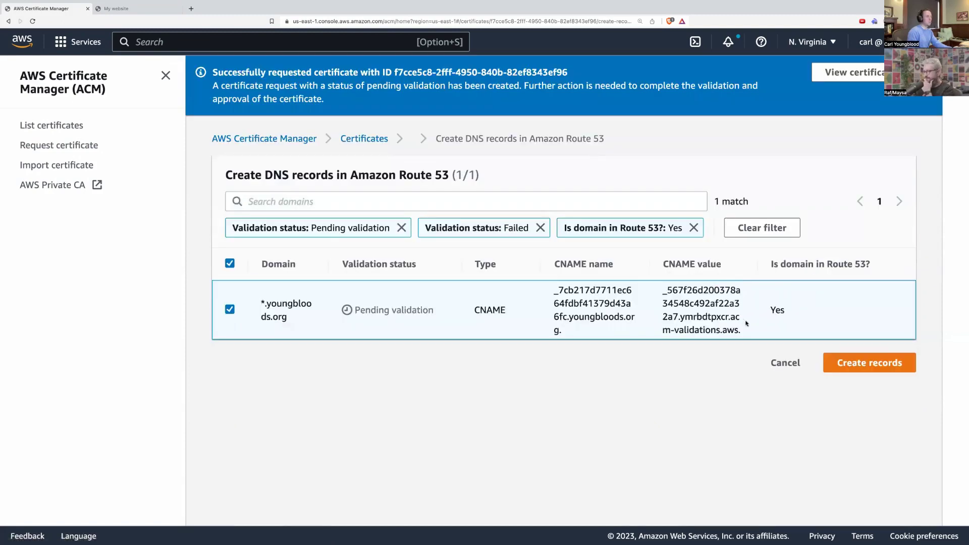
{"action": "left_click", "coordinate": [869, 363]}
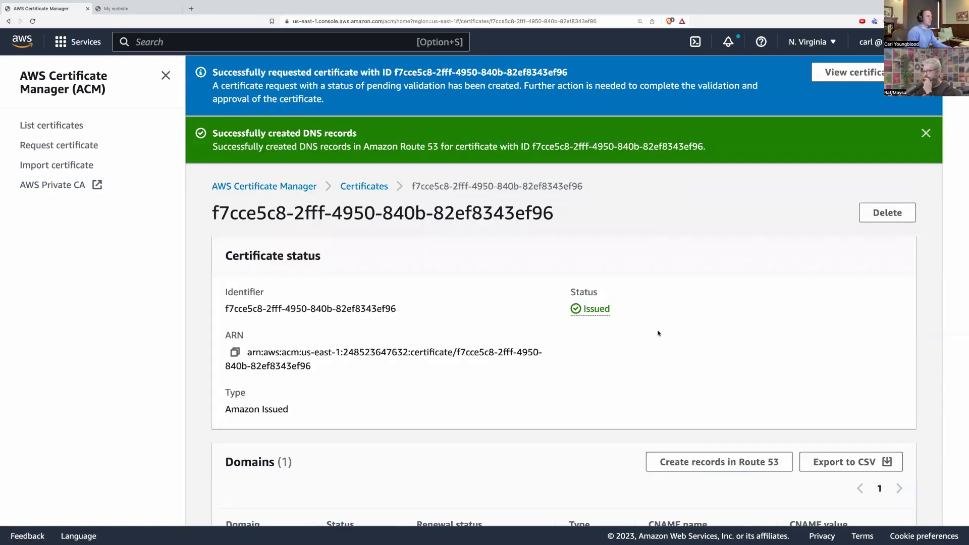
- Check the validation status of the *.youngbloods.org domain on the certificate and dismiss the notification banners
{"action": "scroll", "coordinate": [556, 399], "scroll_direction": "down", "scroll_amount": 3}
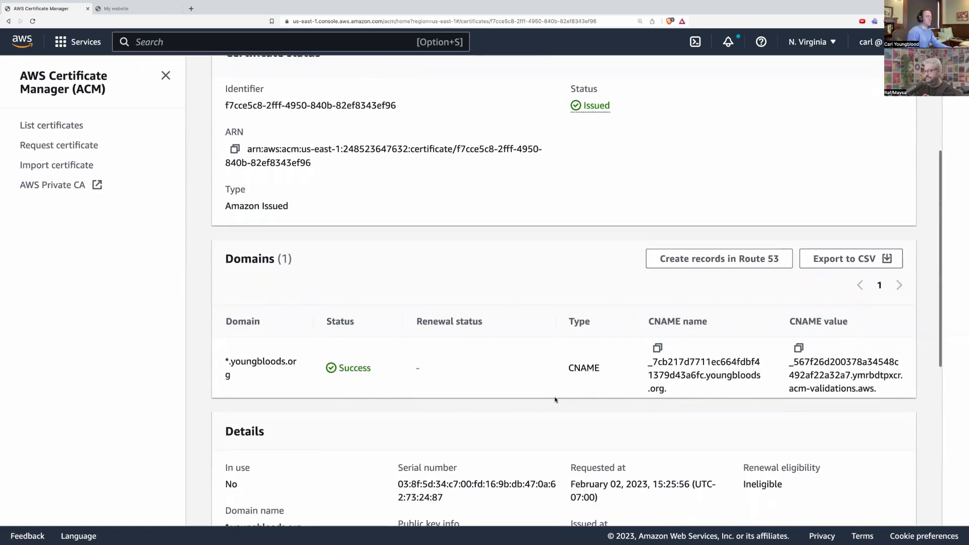
{"action": "left_click_drag", "start_coordinate": [372, 372], "coordinate": [326, 371]}
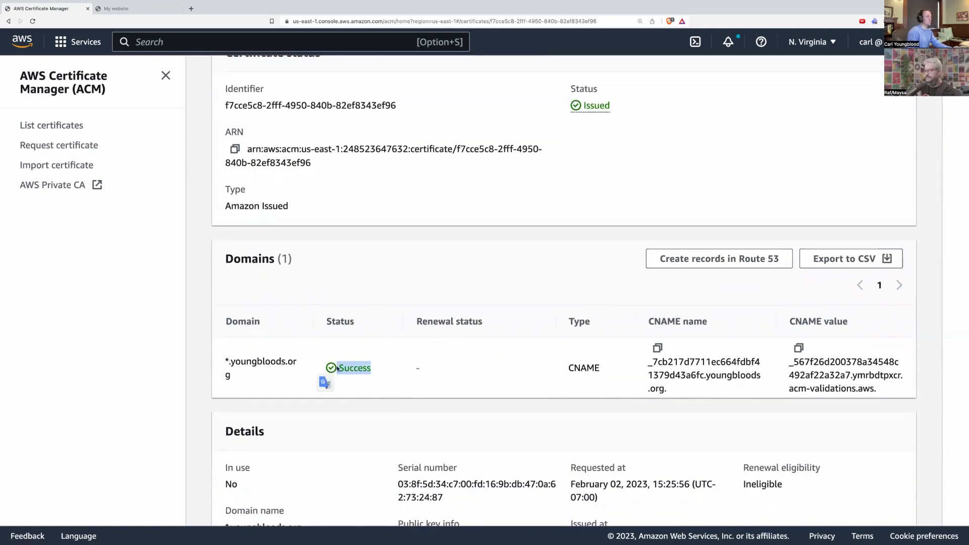
{"action": "left_click", "coordinate": [342, 365]}
{"action": "scroll", "coordinate": [334, 360], "scroll_direction": "up", "scroll_amount": 5}
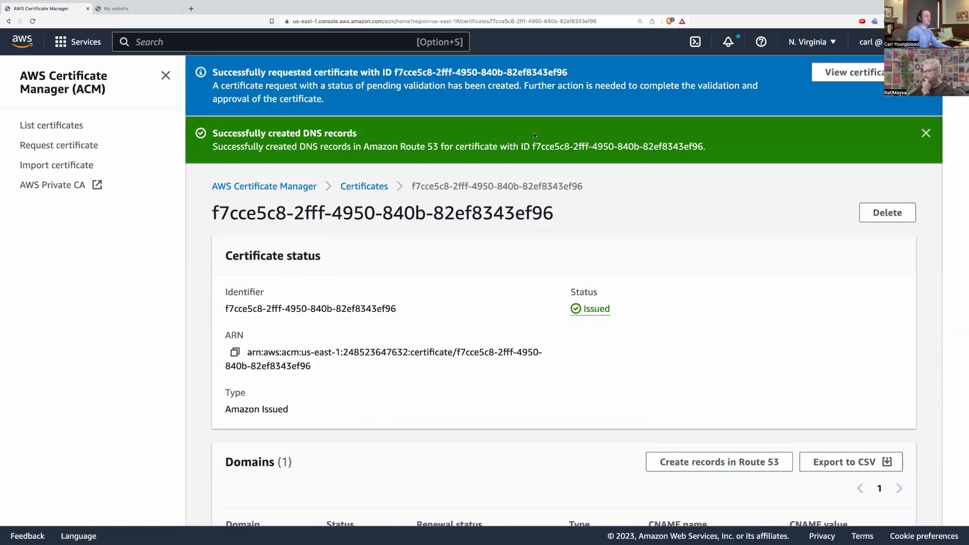
{"action": "left_click", "coordinate": [926, 72]}
{"action": "left_click", "coordinate": [926, 72]}
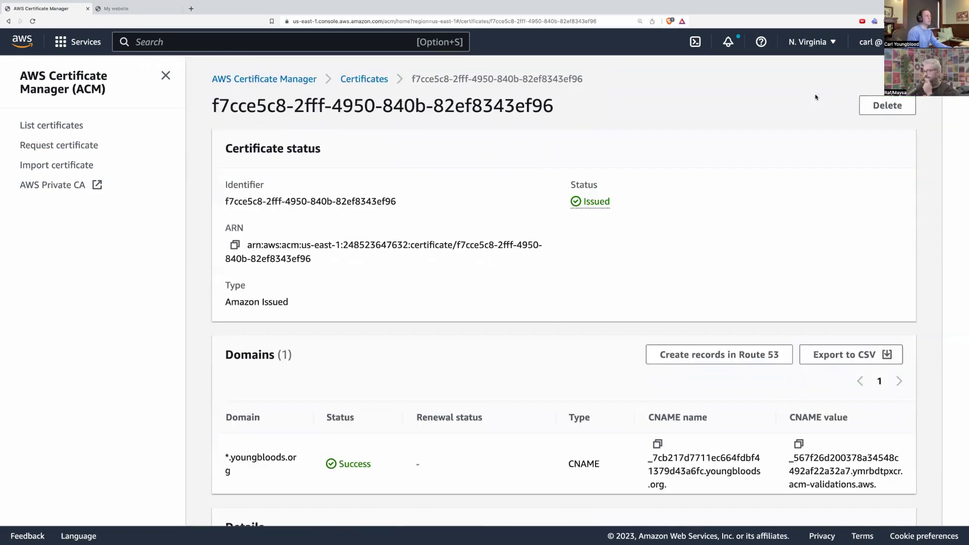
- Open the distribution's settings for editing in CloudFront and choose the *.youngbloods.org ACM certificate as the custom SSL certificate
{"action": "left_click", "coordinate": [152, 40]}
{"action": "type", "text": "cloudfront"}
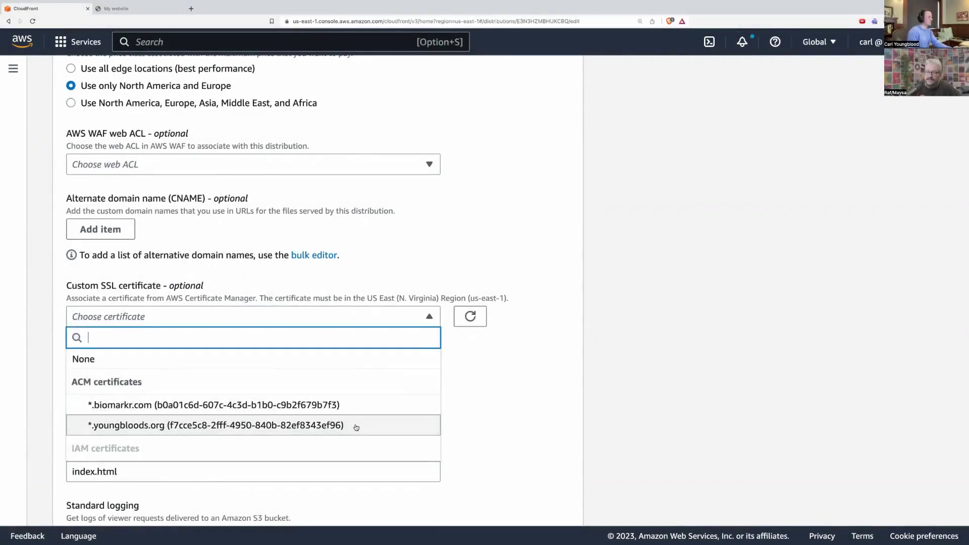
{"action": "left_click", "coordinate": [356, 427]}
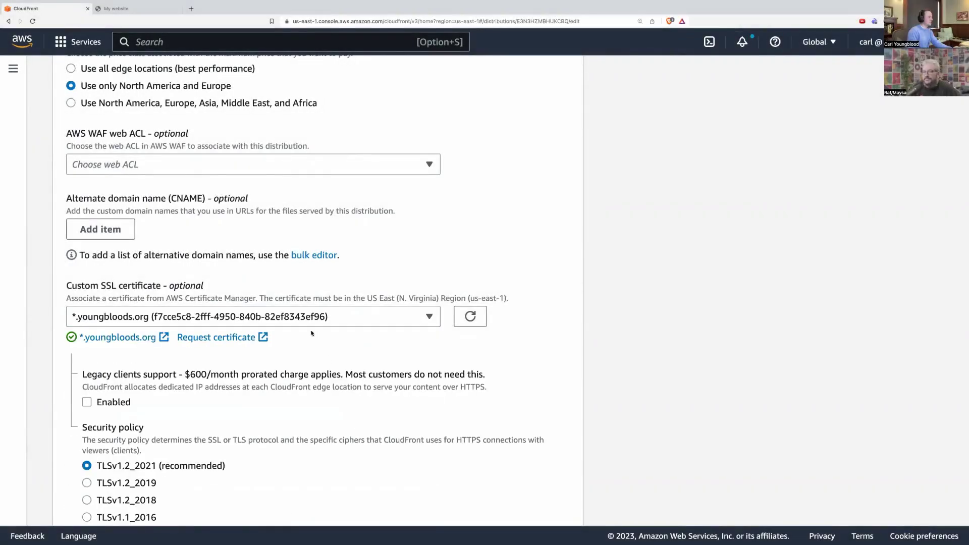
- Add test.youngbloods.org as the distribution's alternate domain name and save the settings
{"action": "scroll", "coordinate": [331, 426], "scroll_direction": "down", "scroll_amount": 2}
{"action": "scroll", "coordinate": [331, 424], "scroll_direction": "down", "scroll_amount": 3}
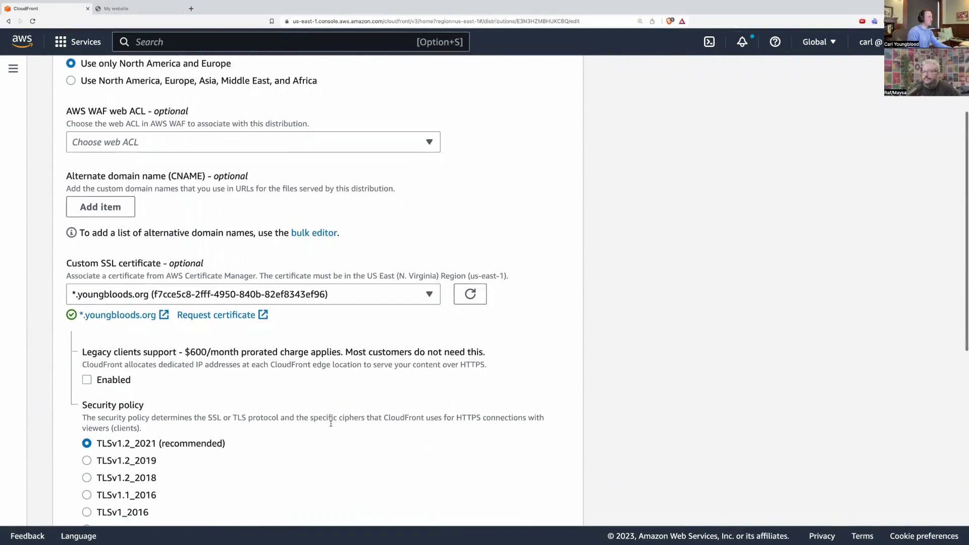
{"action": "scroll", "coordinate": [330, 423], "scroll_direction": "up", "scroll_amount": 5}
{"action": "scroll", "coordinate": [332, 427], "scroll_direction": "down", "scroll_amount": 3}
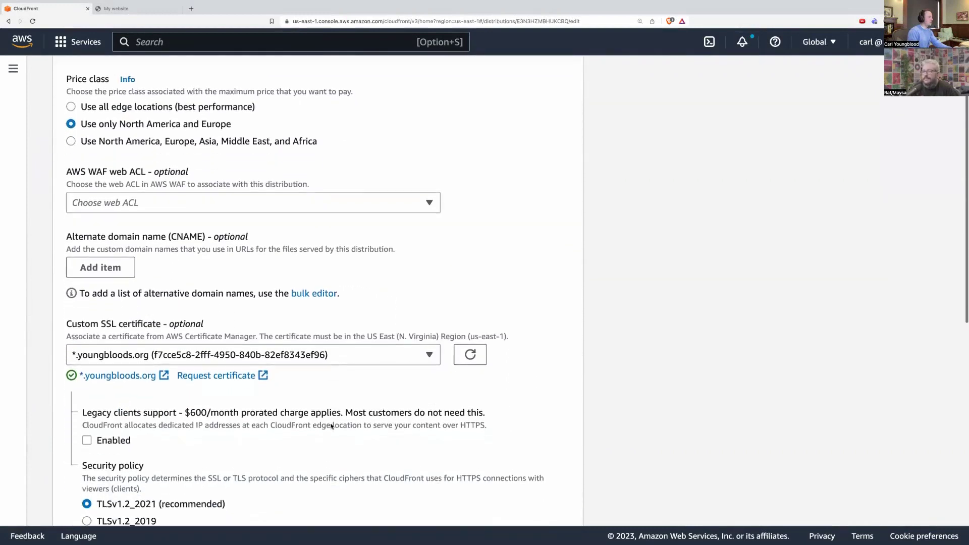
{"action": "scroll", "coordinate": [331, 427], "scroll_direction": "down", "scroll_amount": 1}
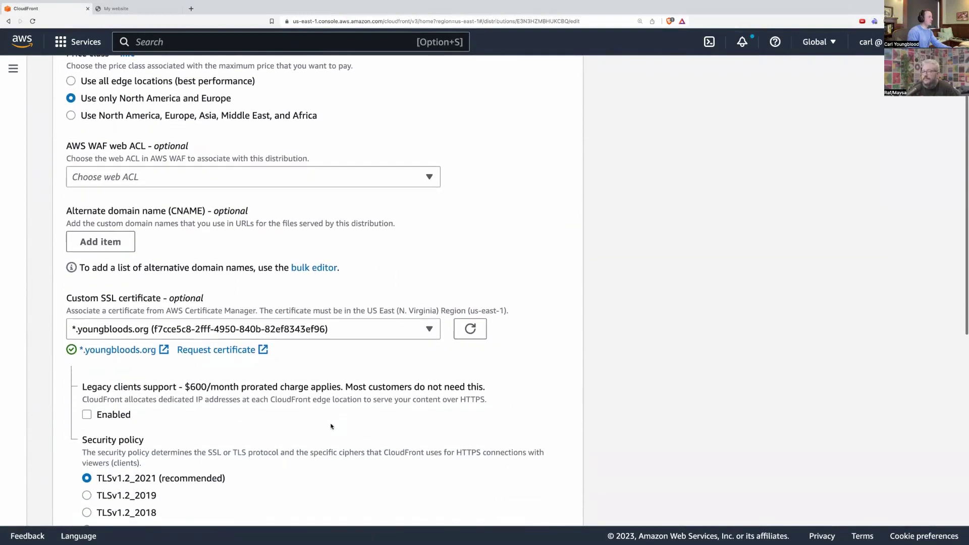
{"action": "left_click", "coordinate": [120, 242]}
{"action": "type", "text": "test.youngbloods.org"}
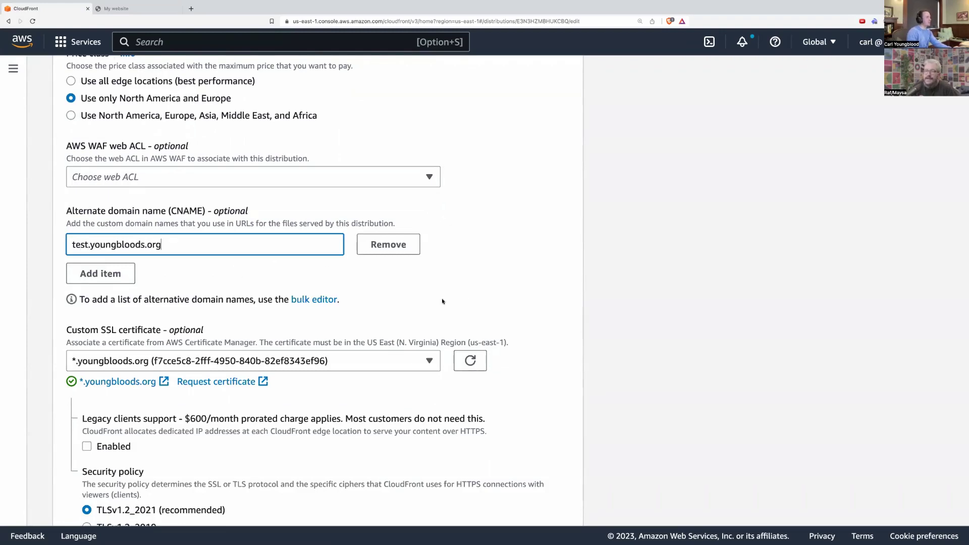
{"action": "scroll", "coordinate": [583, 405], "scroll_direction": "down", "scroll_amount": 5}
{"action": "scroll", "coordinate": [584, 407], "scroll_direction": "down", "scroll_amount": 2}
{"action": "scroll", "coordinate": [584, 407], "scroll_direction": "down", "scroll_amount": 11}
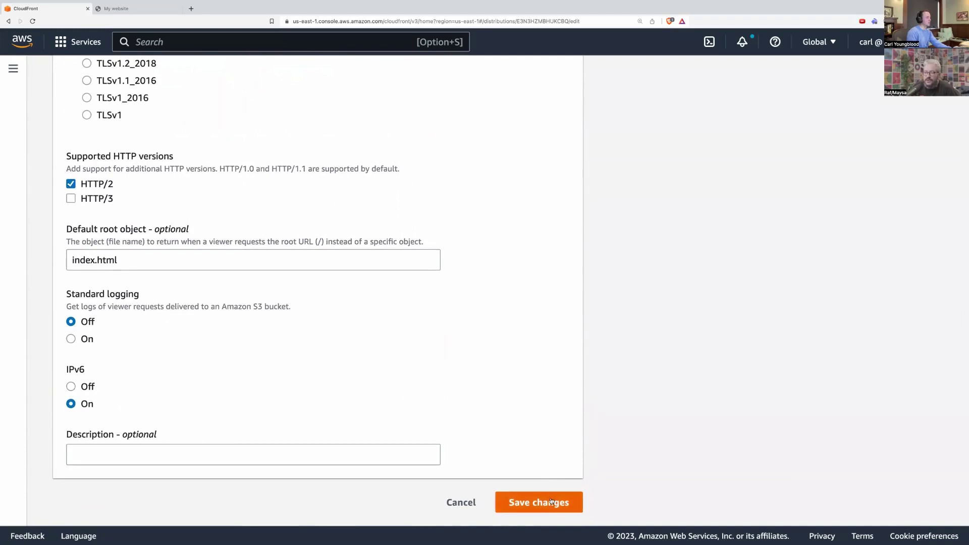
{"action": "left_click", "coordinate": [550, 504]}
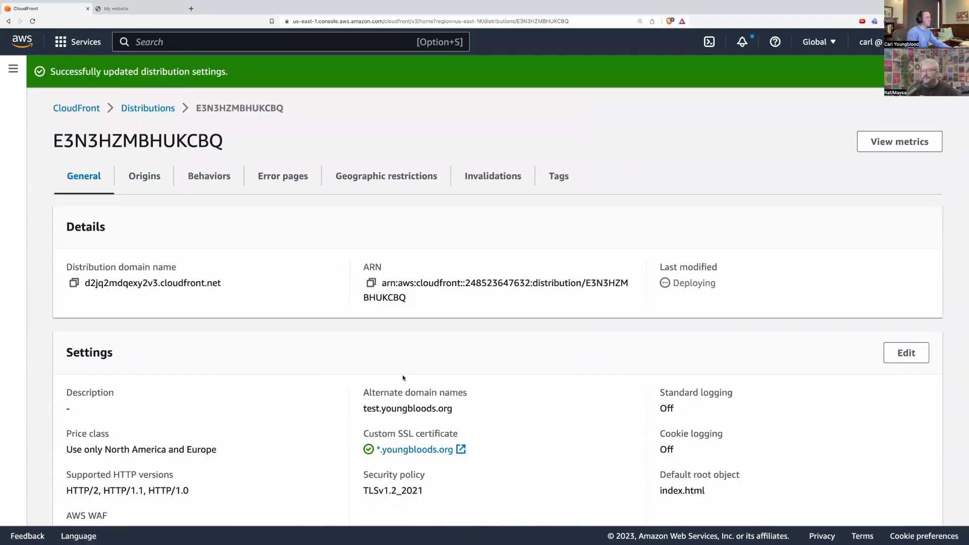
- Find Route 53 in the AWS services and open the youngbloods.org hosted zone
{"action": "left_click", "coordinate": [182, 43]}
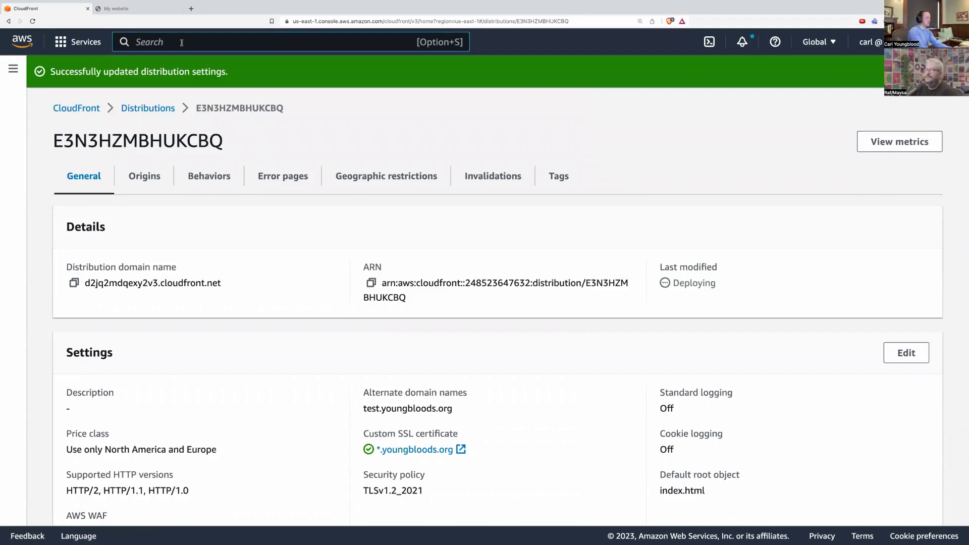
{"action": "type", "text": "route 53"}
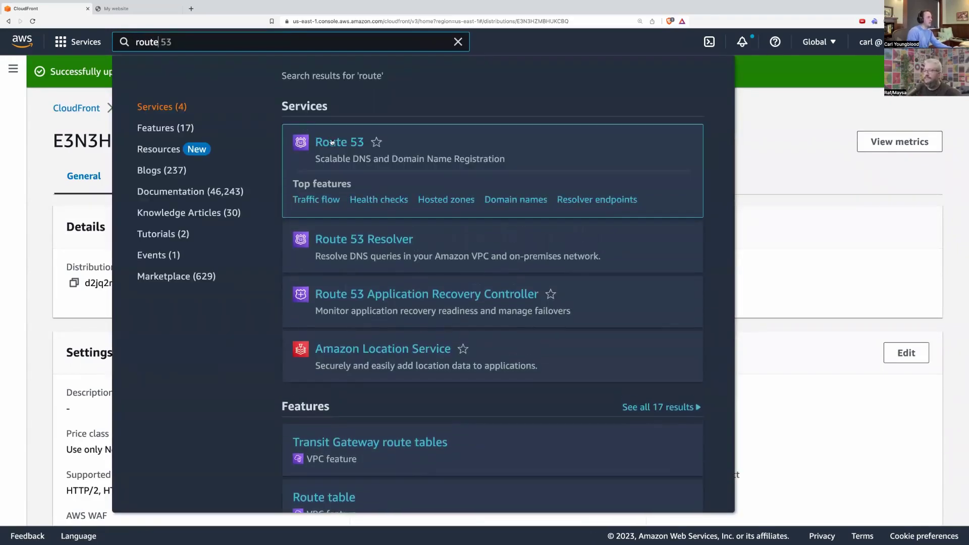
{"action": "left_click", "coordinate": [335, 144]}
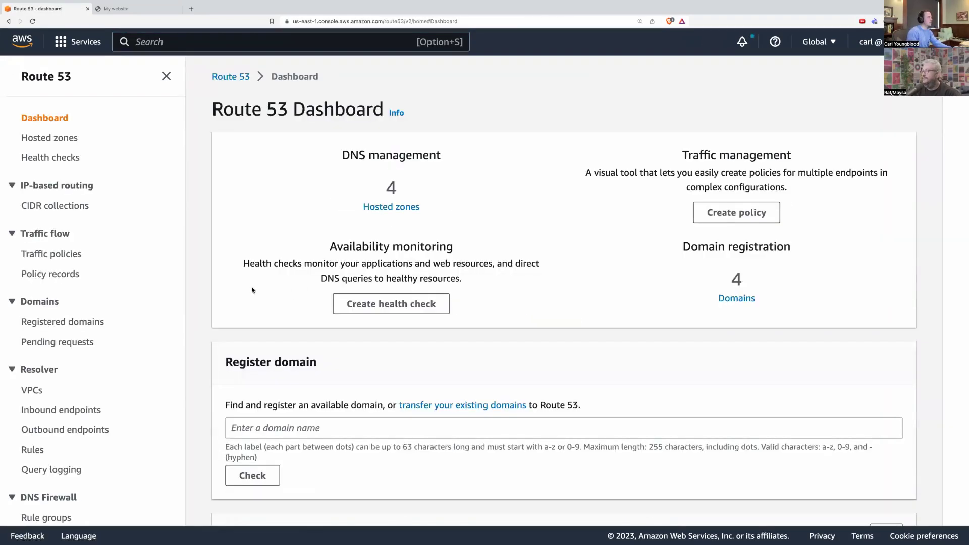
{"action": "left_click", "coordinate": [370, 207]}
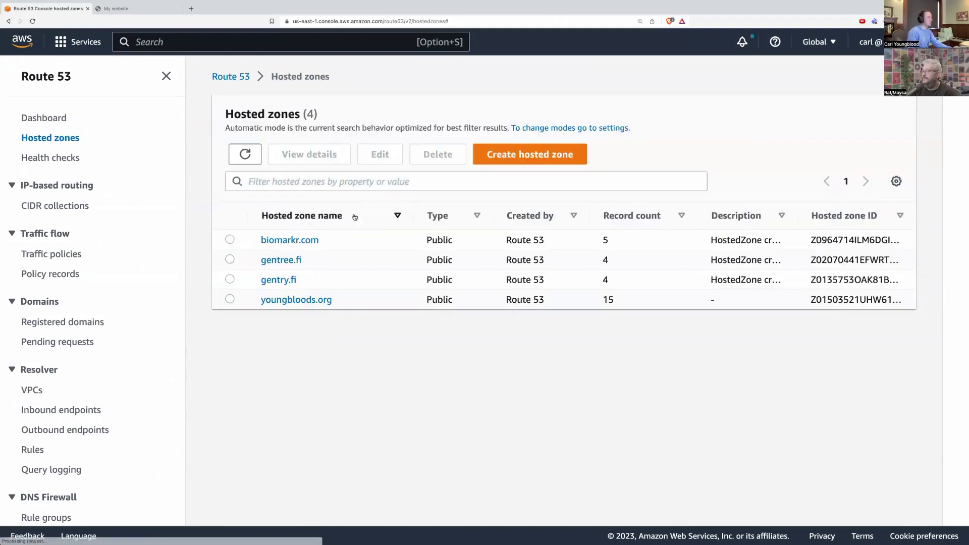
{"action": "left_click", "coordinate": [291, 301]}
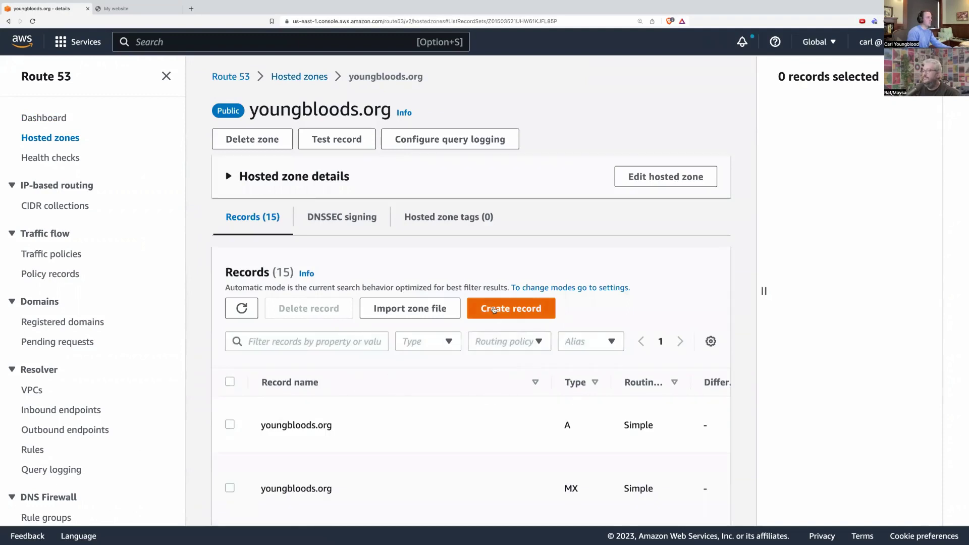
- Create an A record named test in the zone, as an alias to the CloudFront distribution d2jq2mdqexy2v3.cloudfront.net with simple routing
{"action": "left_click", "coordinate": [493, 308]}
{"action": "type", "text": "test"}
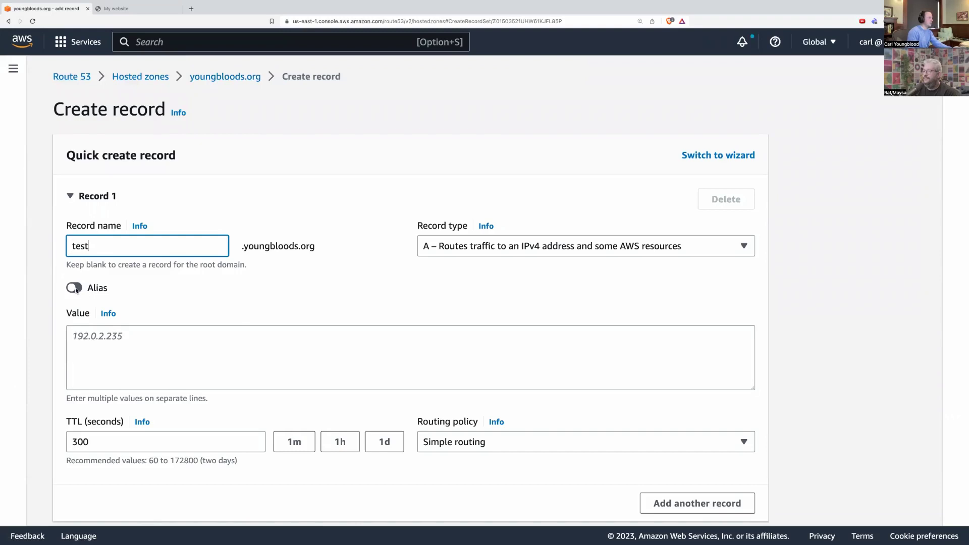
{"action": "left_click", "coordinate": [74, 288]}
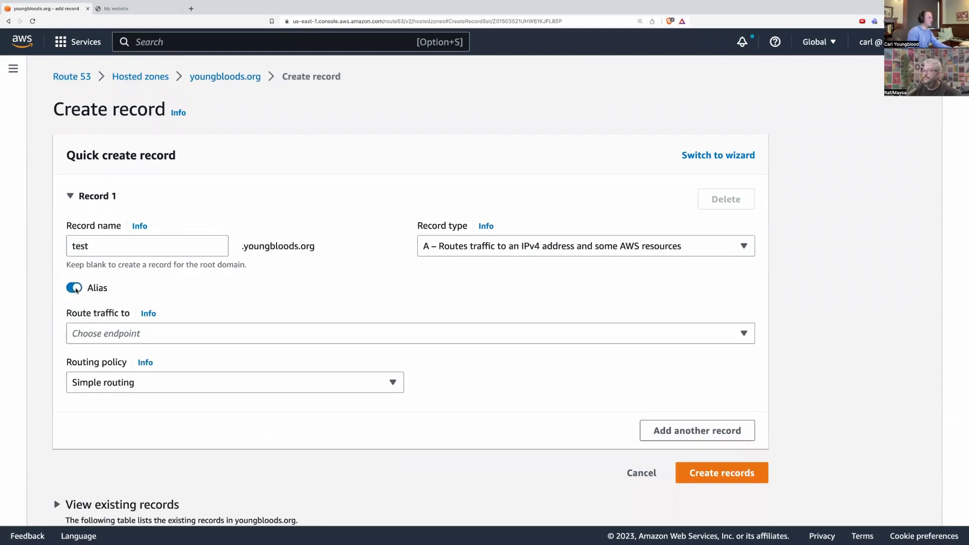
{"action": "left_click", "coordinate": [308, 337]}
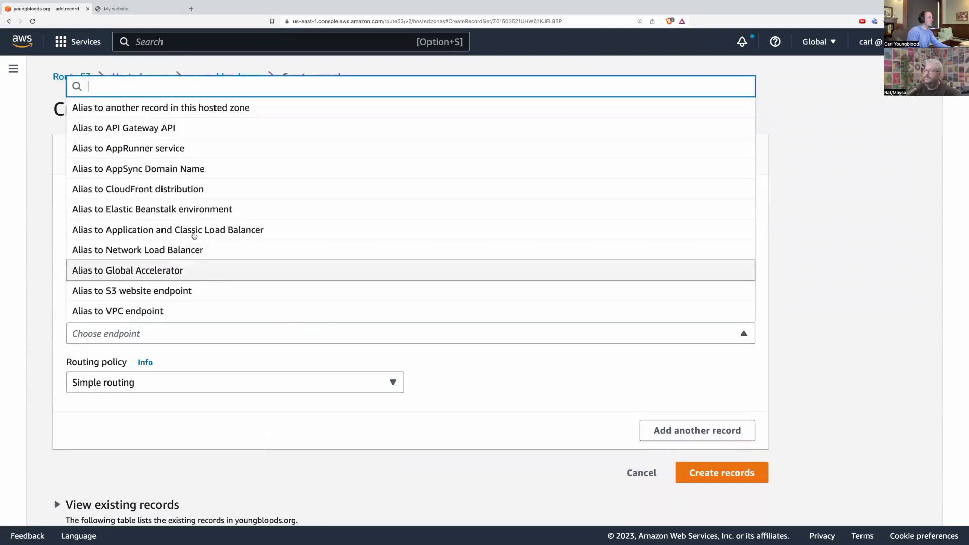
{"action": "left_click", "coordinate": [194, 190]}
{"action": "left_click", "coordinate": [205, 400]}
{"action": "left_click", "coordinate": [572, 446]}
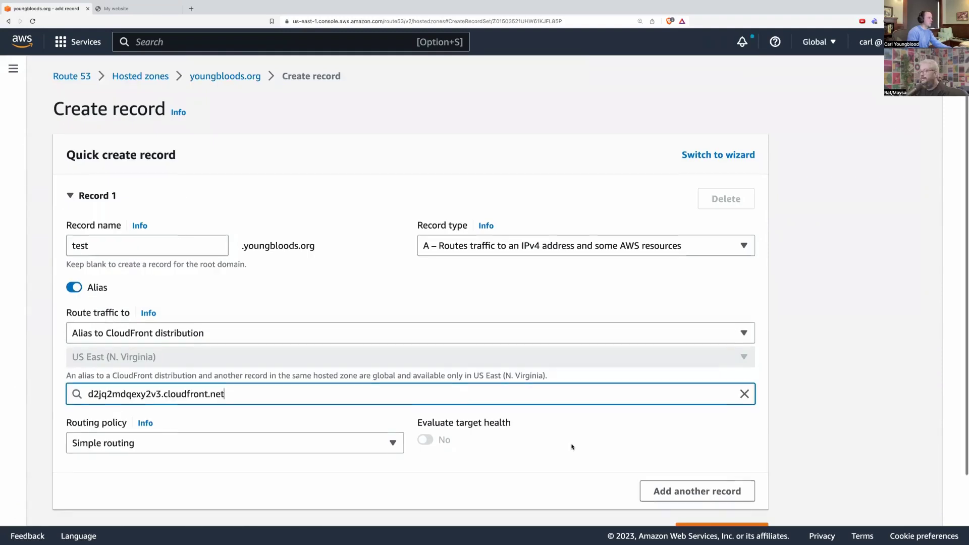
{"action": "scroll", "coordinate": [572, 447], "scroll_direction": "down", "scroll_amount": 3}
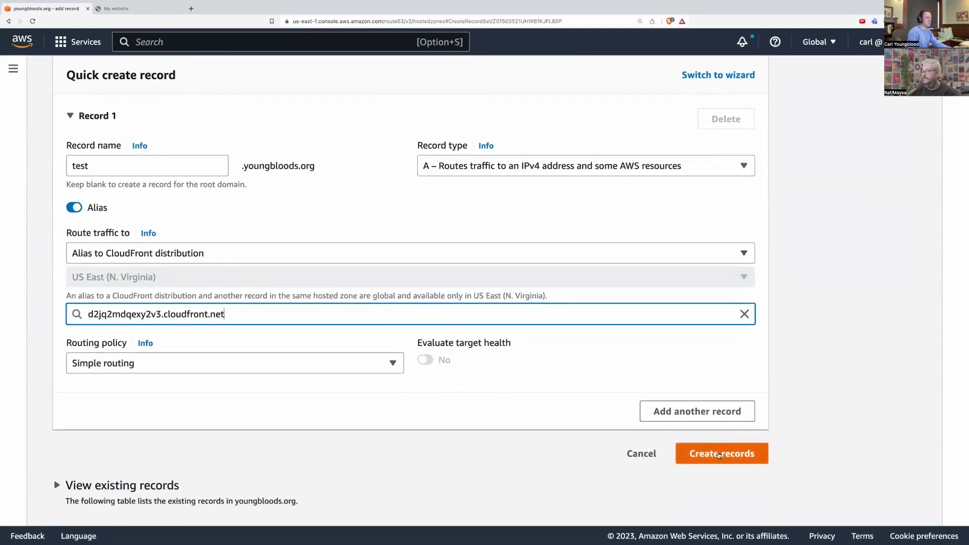
{"action": "left_click", "coordinate": [719, 455]}
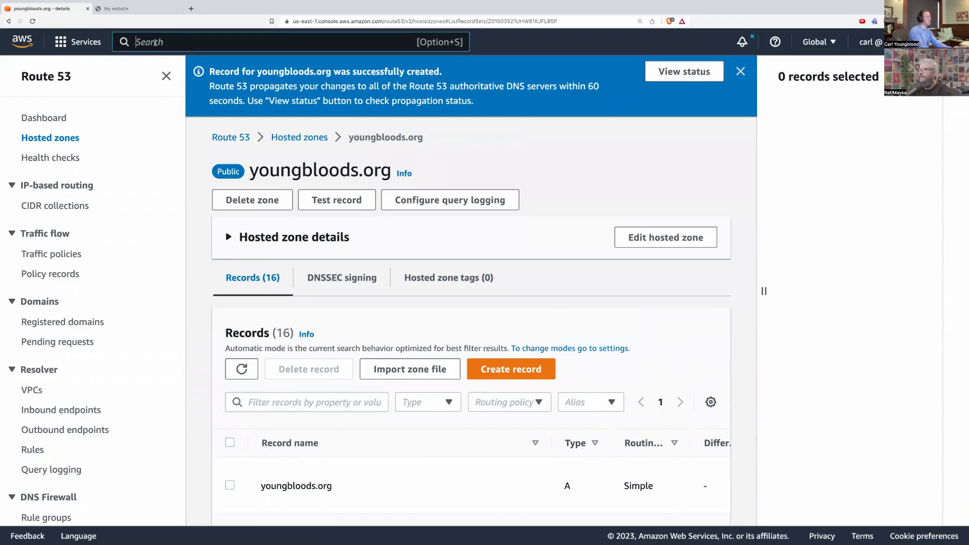
- Return to CloudFront and load test.youngbloods.org in a new browser tab to test the site
{"action": "type", "text": "cloudfront"}
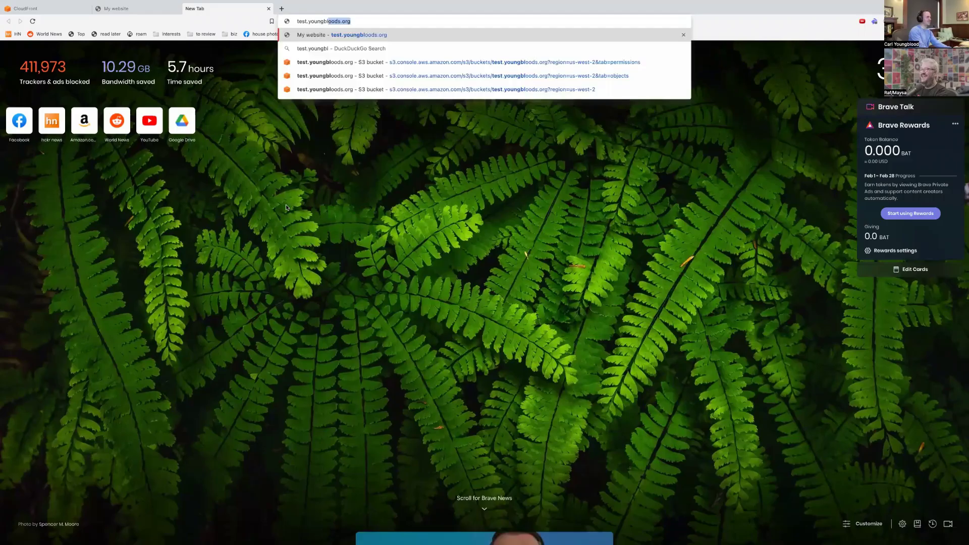
{"action": "key", "text": "Return"}
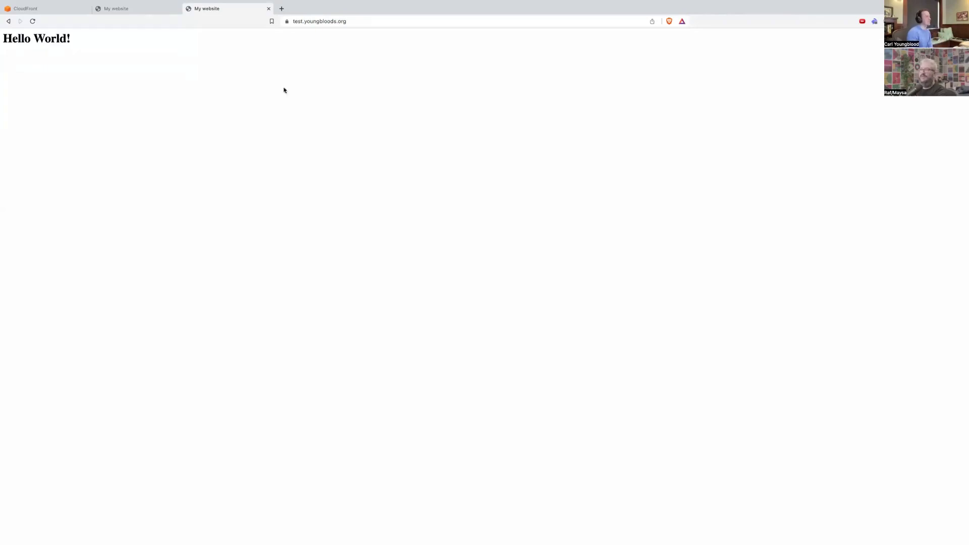
- View the connection security and certificate details of test.youngbloods.org, and close the certificate viewer
{"action": "left_click", "coordinate": [285, 21]}
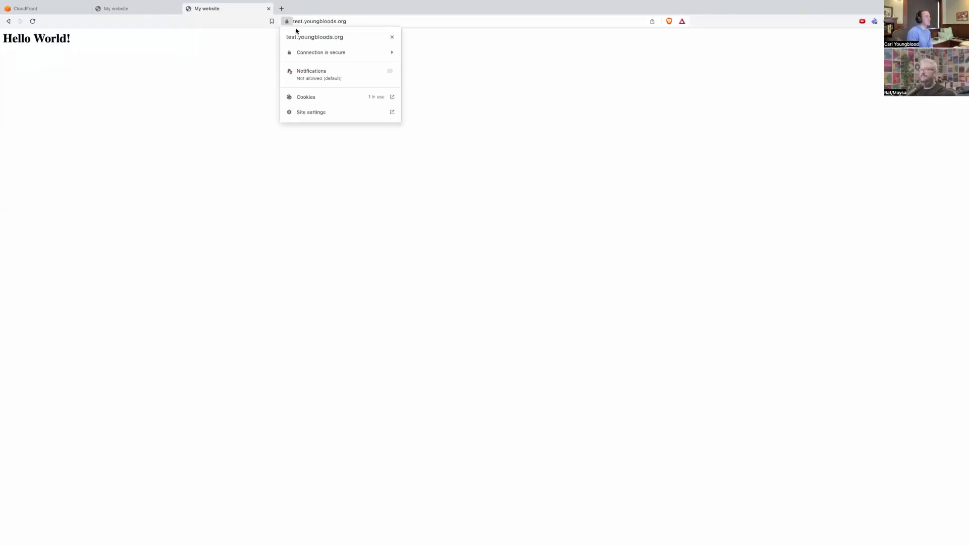
{"action": "left_click", "coordinate": [321, 52]}
{"action": "left_click", "coordinate": [323, 95]}
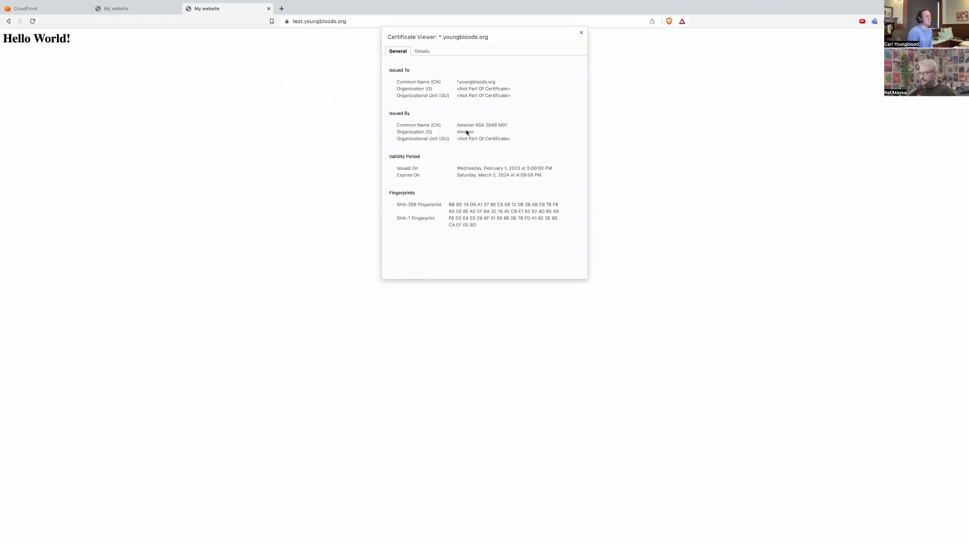
{"action": "left_click", "coordinate": [581, 34]}
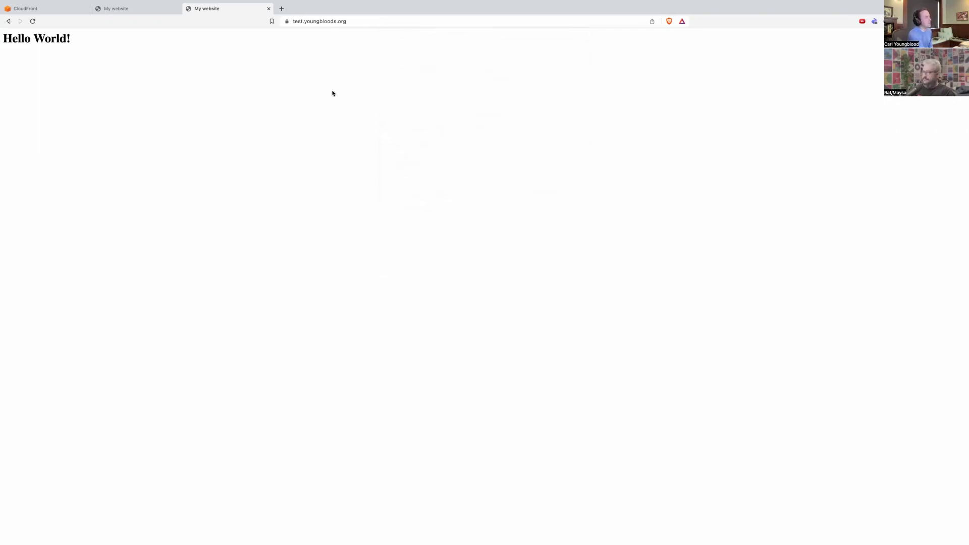